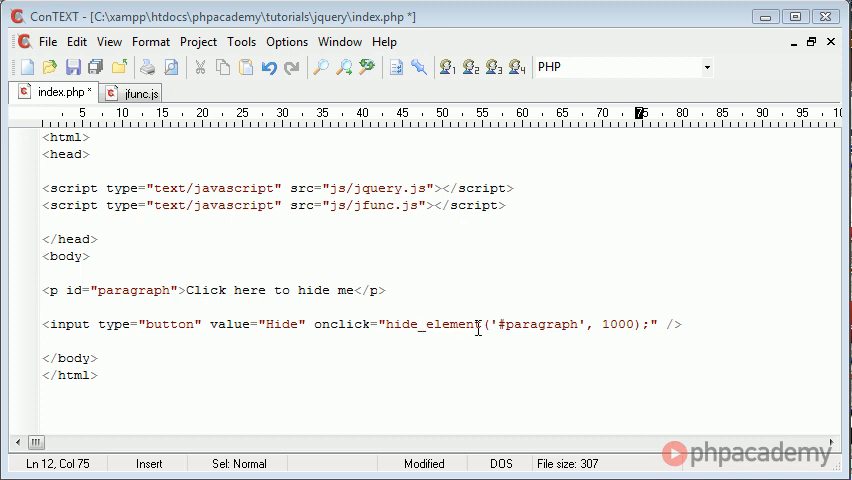
- Reload the test page in Chrome and use the Hide button to make the paragraph disappear
key("alt+Tab")
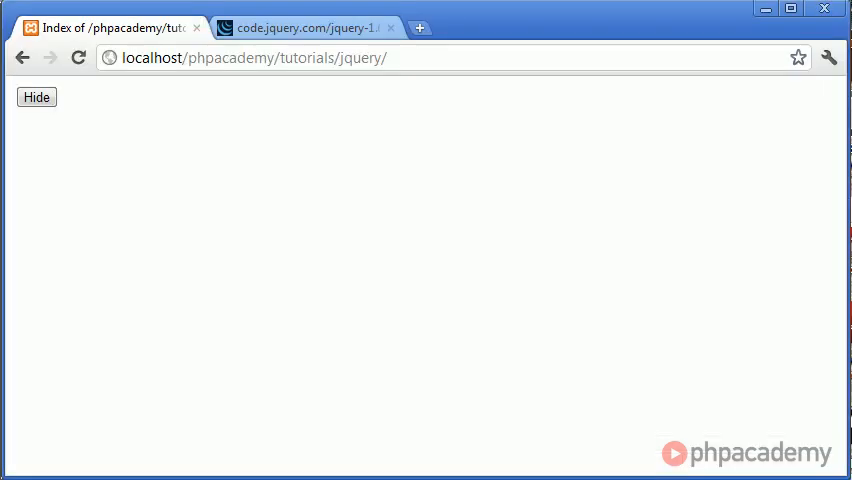
left_click(80, 58)
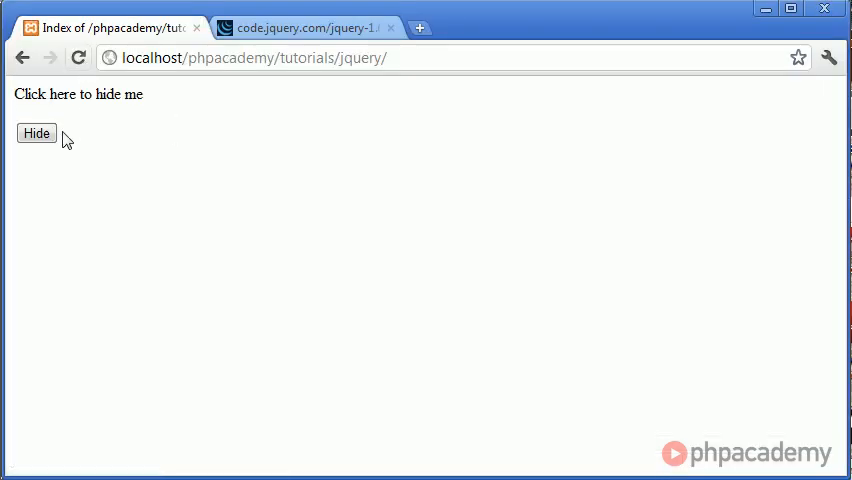
left_click(36, 97)
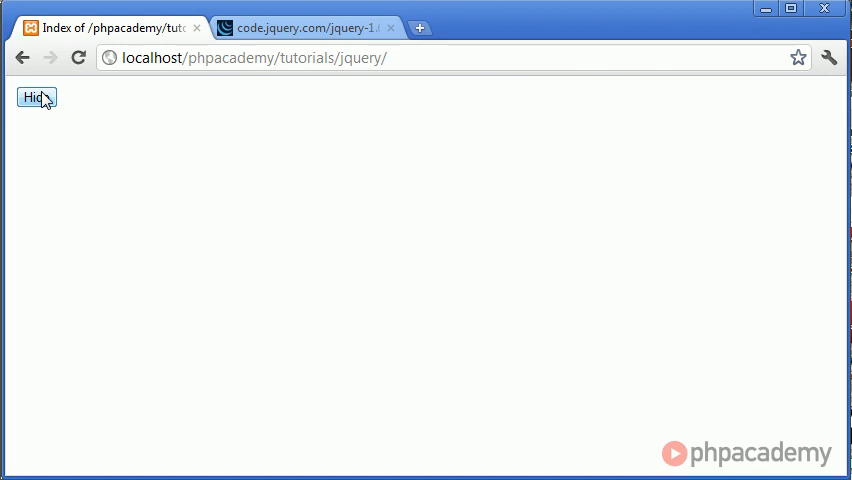
- Remove the hide_element call from the button's onclick in index.php and save
key("alt+Tab")
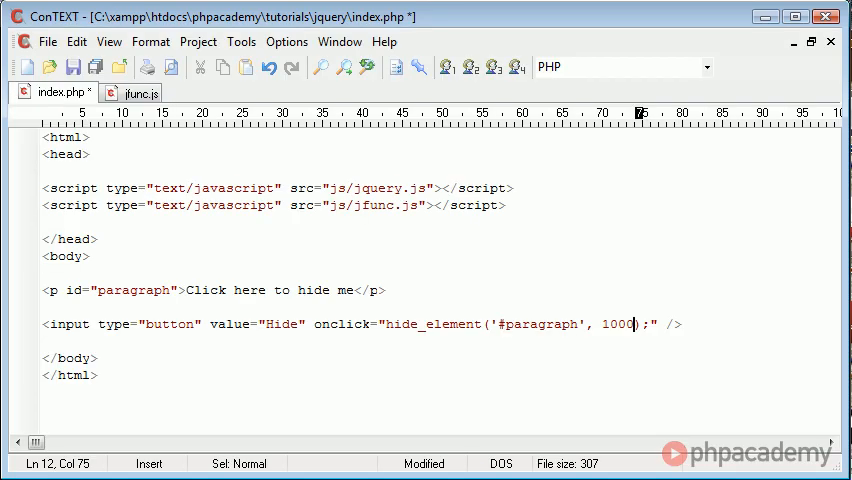
key("Right")
key("shift+Left")
key("shift+Left")
key("shift+Left")
key("shift+Left")
key("shift+ctrl+Left")
key("shift+ctrl+Left")
key("shift+ctrl+Left")
key("shift+Left")
key("shift+Left")
key("shift+Left")
key("shift+Left")
key("shift+Left")
key("Delete")
key("ctrl+s")
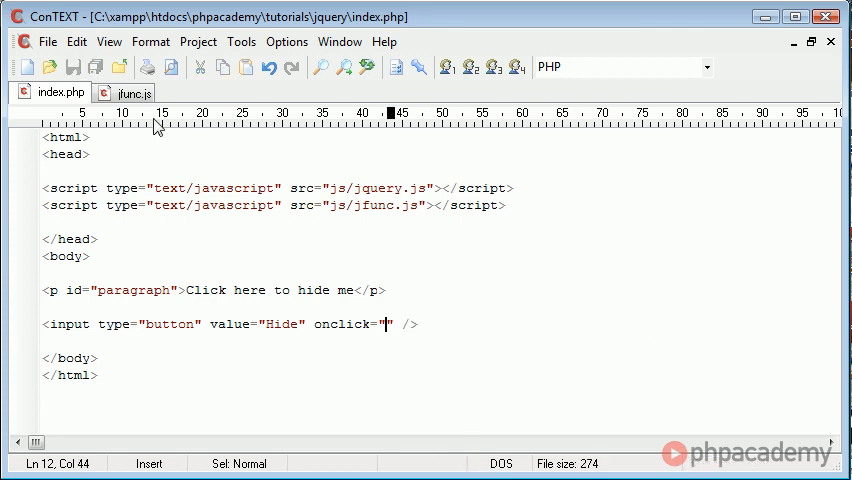
- Add an empty function toggle_element(element, speed) {} to jfunc.js and save it
left_click(134, 94)
left_click(232, 172)
key("End")
key("Return")
key("Return")
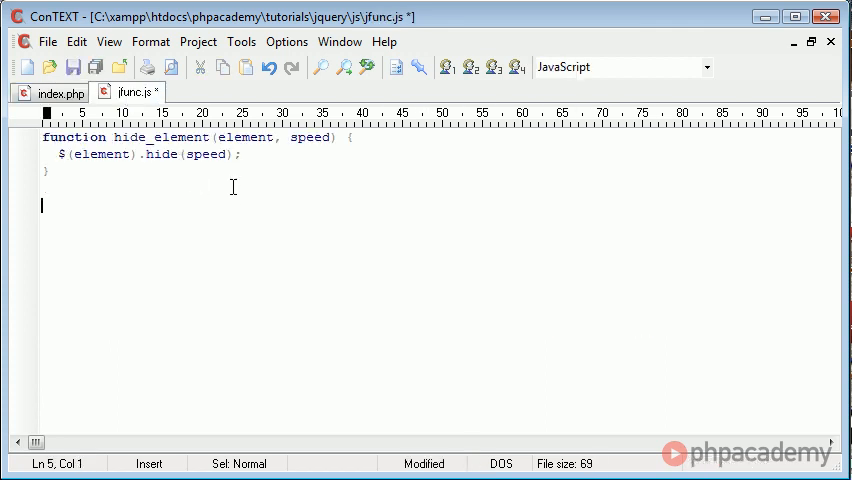
type("function toggl")
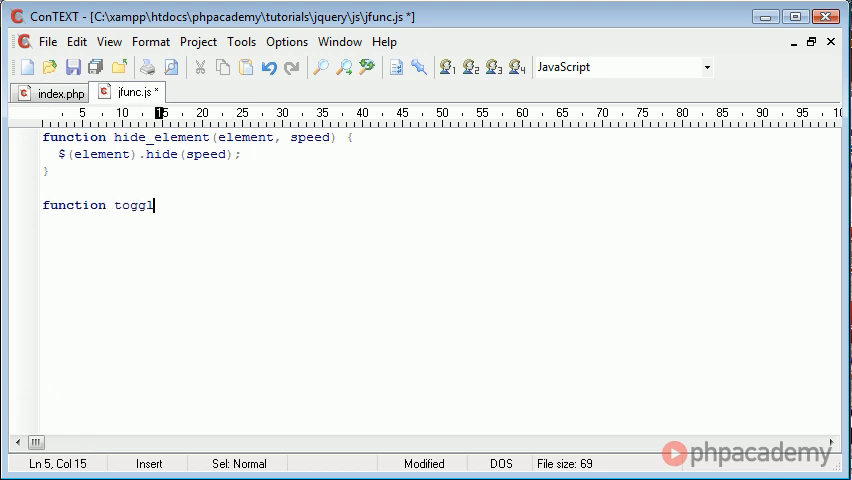
type("e()")
key("Left")
key("Left")
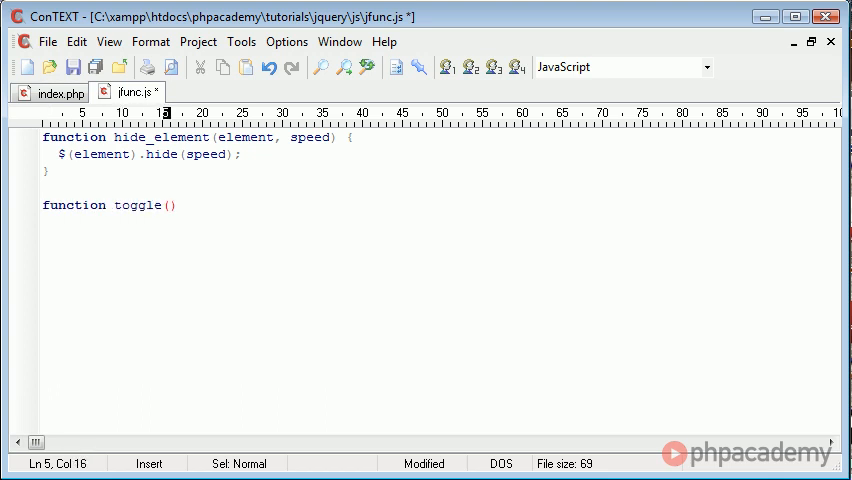
type("_element")
key("End")
type("{")
key("Return")
key("Return")
type("}")
key("Up")
key("Up")
key("End")
key("Left")
key("Left")
key("Left")
key("ctrl+s")
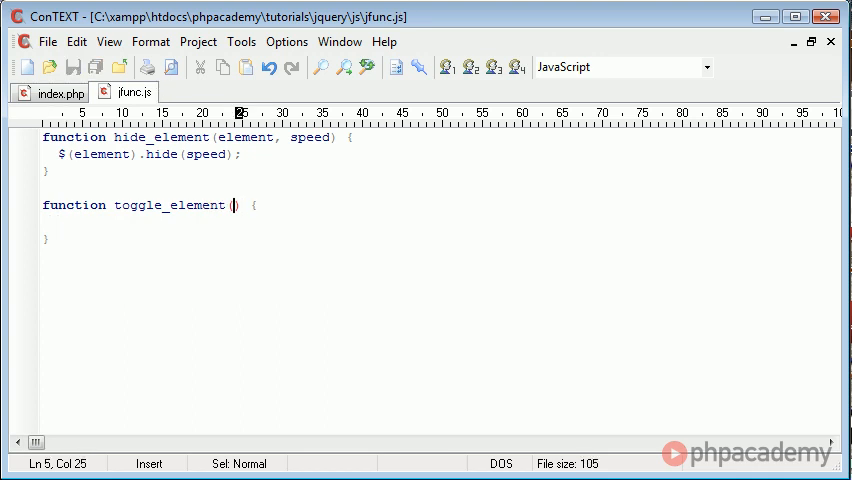
type("element, speed")
key("End")
key("Return")
key("ctrl+s")
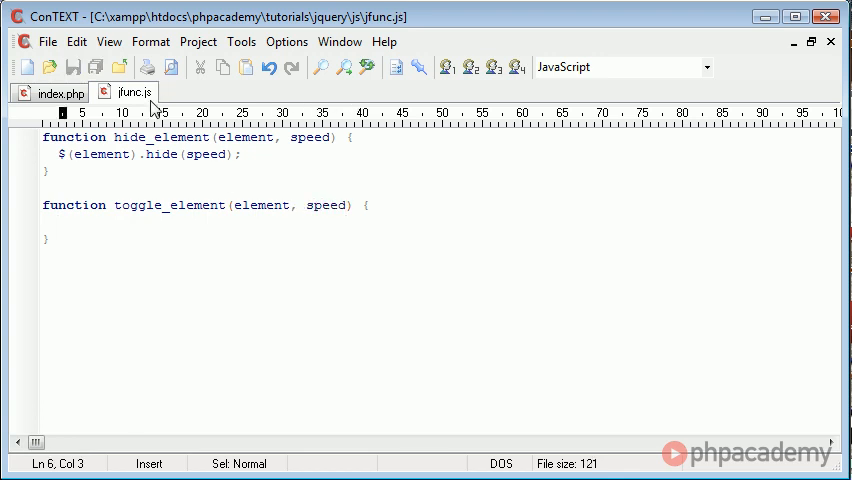
- Make the button's onclick call toggle_element('#paragraph', 1000); in index.php and save
left_click(58, 93)
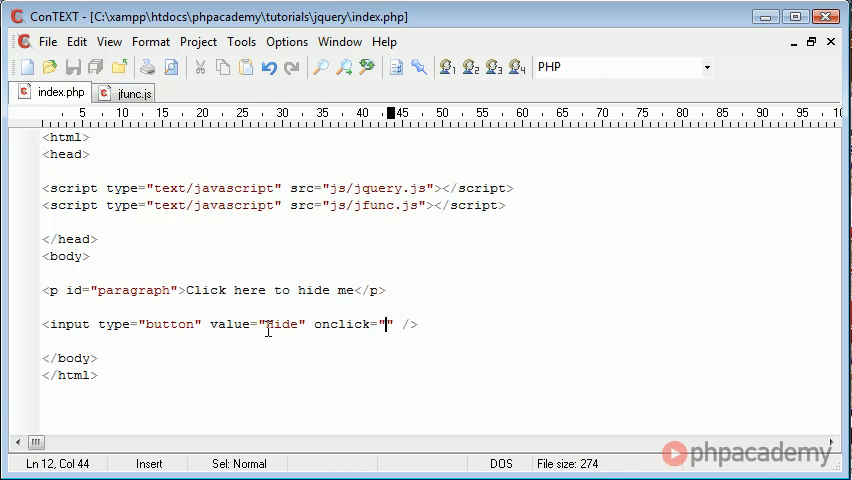
type("toggl")
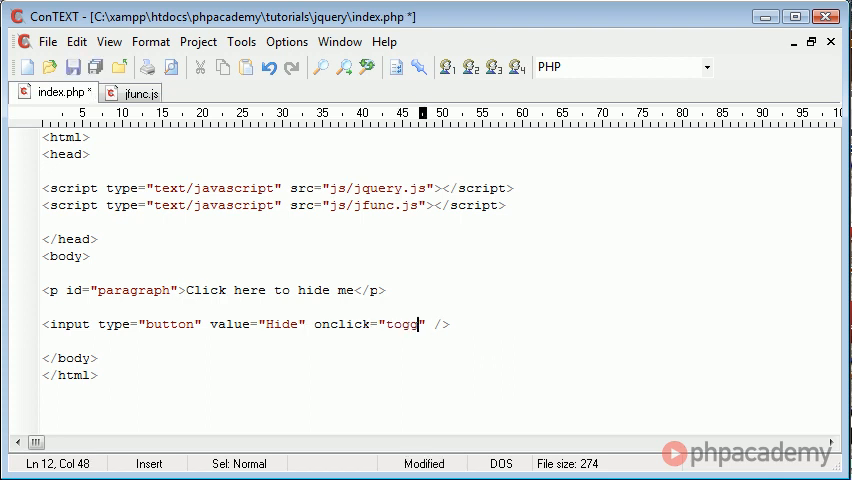
type("e_element();")
key("Left")
key("Left")
key("ctrl+s")
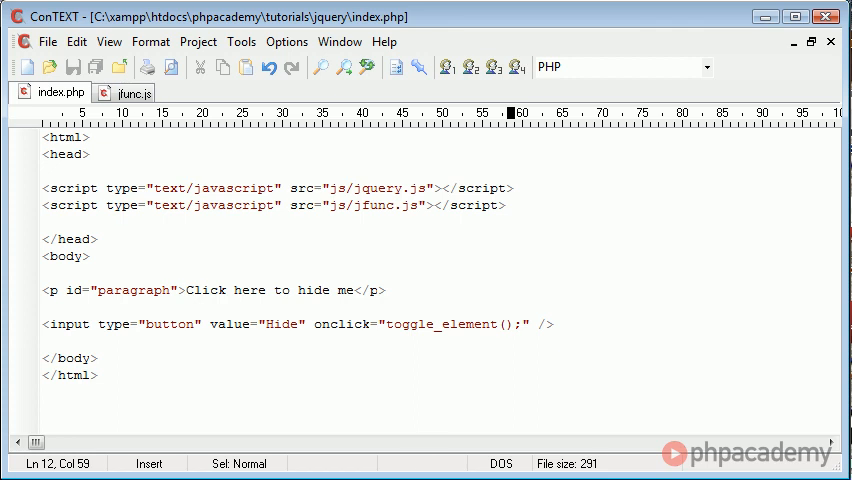
type("para")
key("BackSpace")
key("BackSpace")
key("BackSpace")
key("BackSpace")
type("''")
key("Left")
type("#paragraph")
key("ctrl+s")
key("Right")
type(", 1000")
key("ctrl+s")
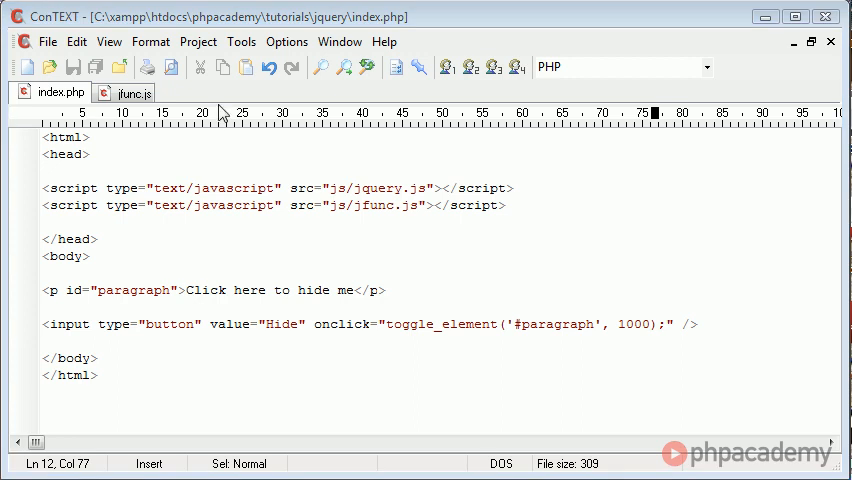
- Write $(element).toggle(speed); as the body of toggle_element in jfunc.js and save
left_click(128, 93)
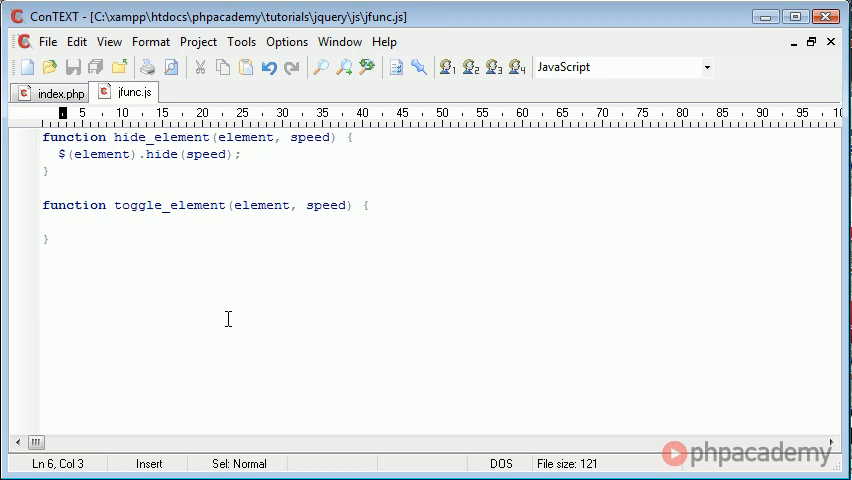
type("$()")
key("Left")
type("element")
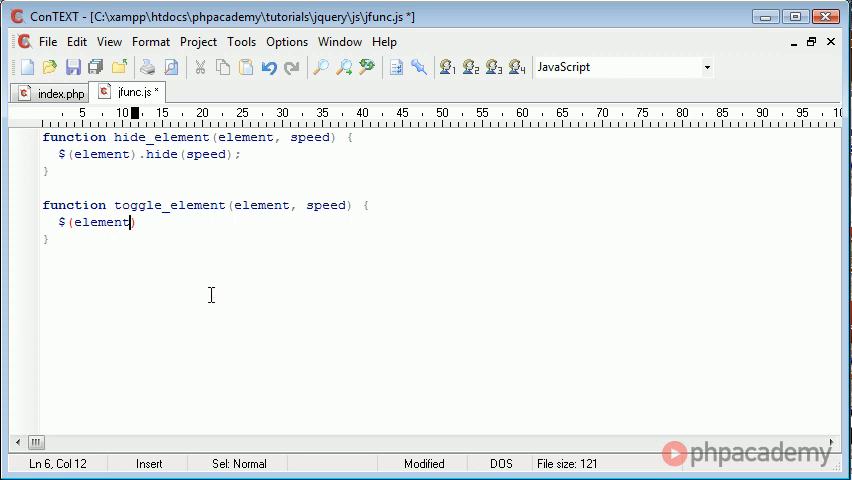
key("Right")
type(".toggle();")
key("Left")
key("Left")
type("speed")
key("End")
key("ctrl+s")
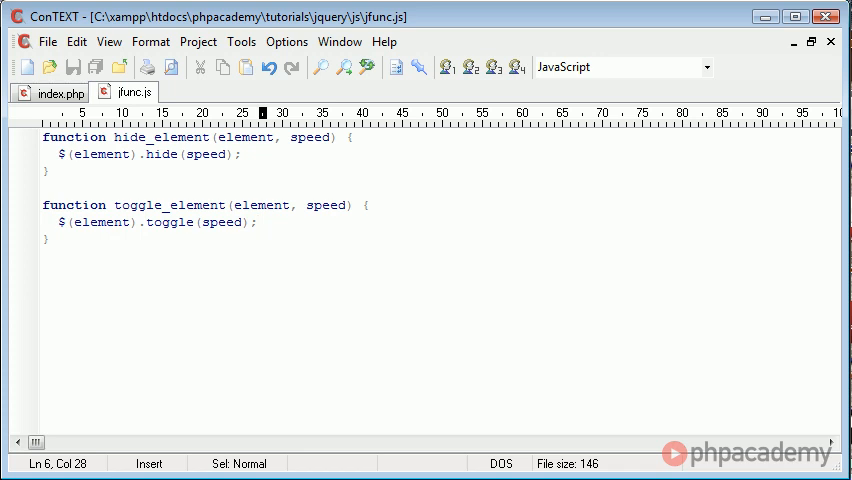
- Relabel the button value to Toggle in index.php, save, and reload the page in Chrome
left_click(52, 93)
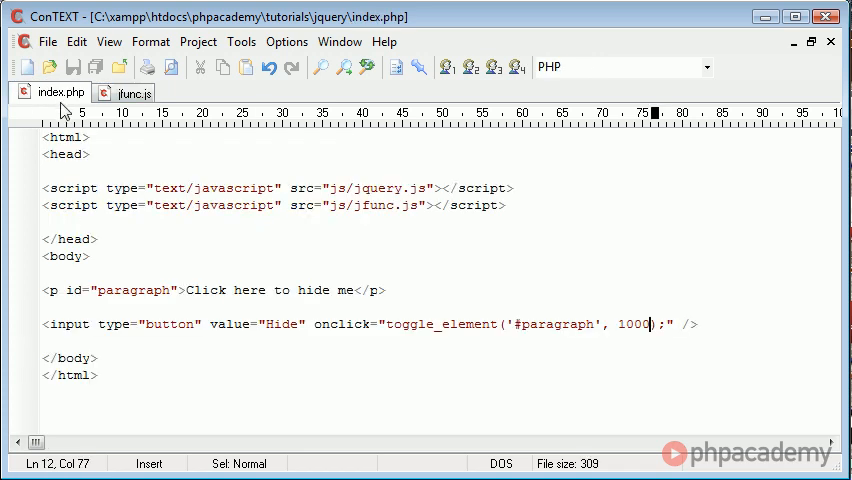
left_click(298, 324)
key("BackSpace")
key("BackSpace")
key("BackSpace")
key("BackSpace")
type("Hide/Show")
key("ctrl+s")
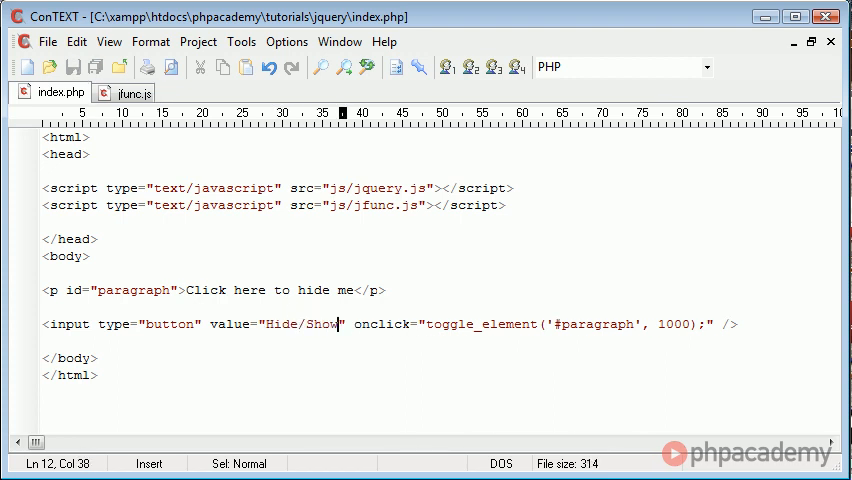
key("BackSpace")
key("BackSpace")
key("BackSpace")
key("BackSpace")
key("BackSpace")
key("BackSpace")
key("BackSpace")
key("BackSpace")
key("BackSpace")
type("Toggle")
key("ctrl+s")
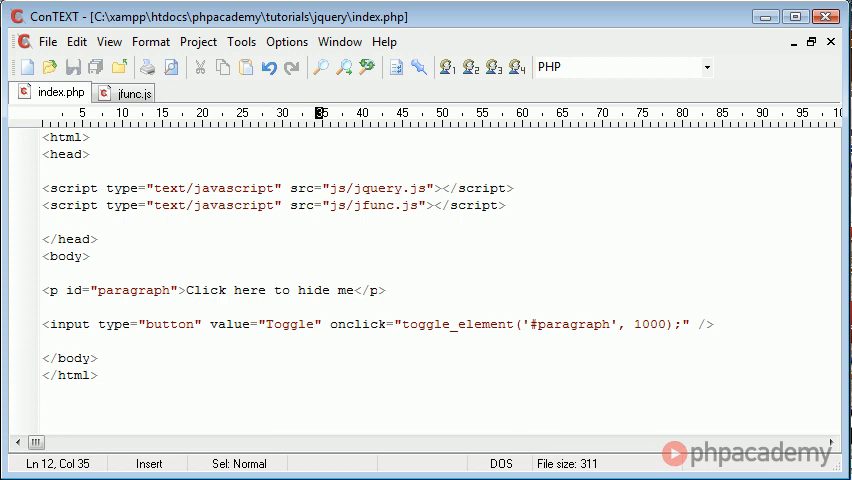
key("alt+Tab")
key("F5")
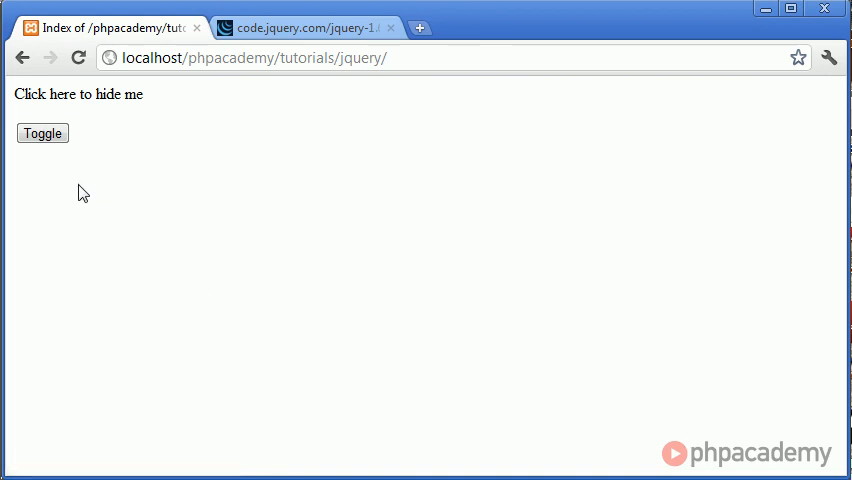
- Use the Toggle button twice to hide the paragraph and bring it back
left_click(43, 133)
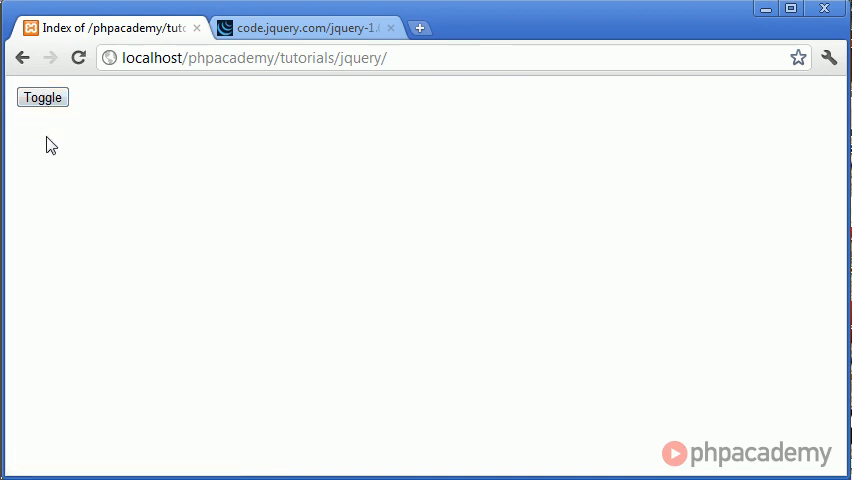
left_click(46, 99)
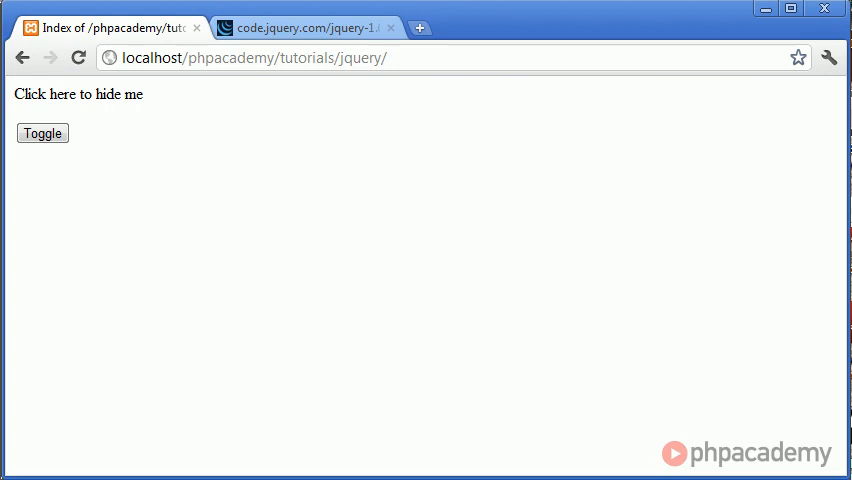
key("alt+Tab")
- Delete the paragraph and button lines, leaving index.php's body empty
left_click(398, 290)
key("shift+Home")
key("BackSpace")
key("BackSpace")
key("BackSpace")
key("Down")
key("Down")
key("Home")
key("shift+End")
key("BackSpace")
key("BackSpace")
key("Return")
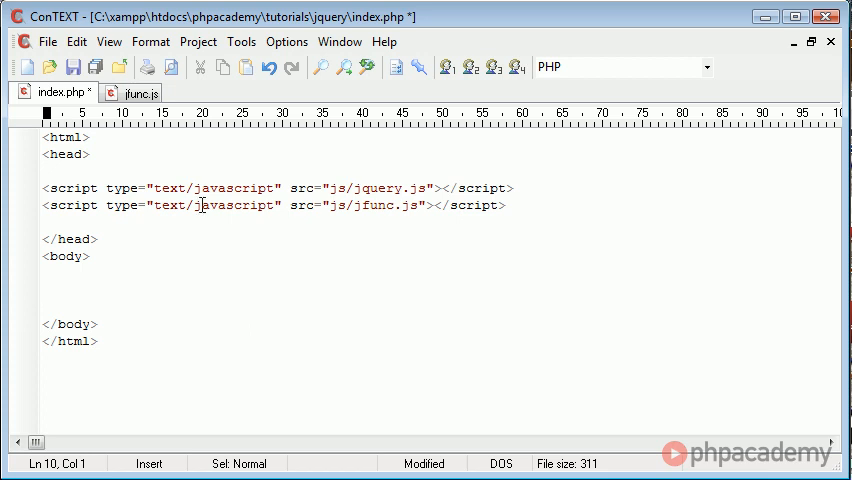
- Write the first heading <h3><a href="">Basic info</a></h3> in the body and save
left_click(140, 93)
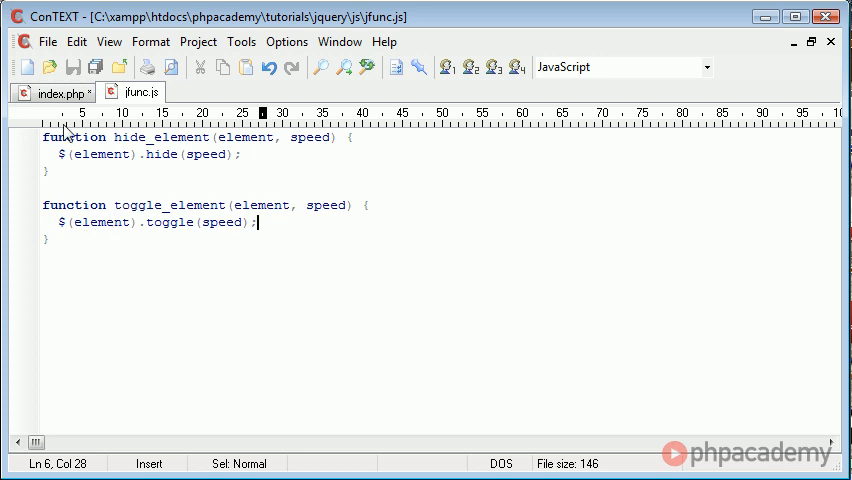
left_click(55, 93)
type("<a href=\"\"></a></h3>")
key("Home")
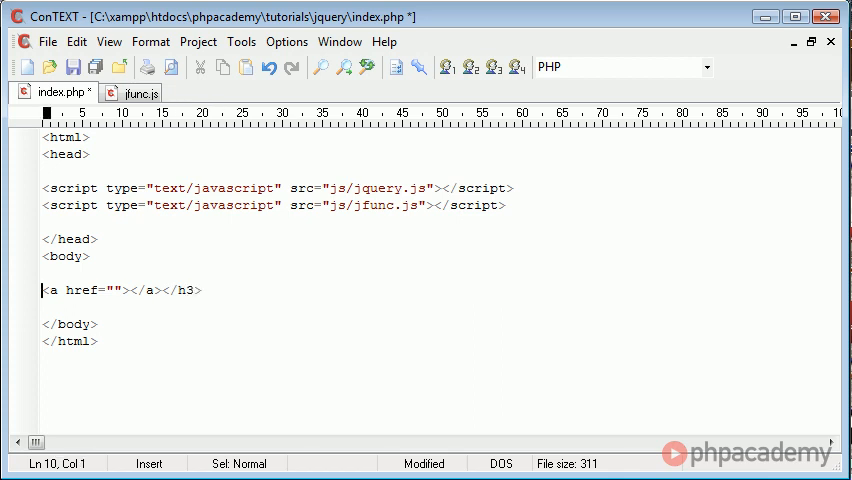
type("<h3>")
key("Right")
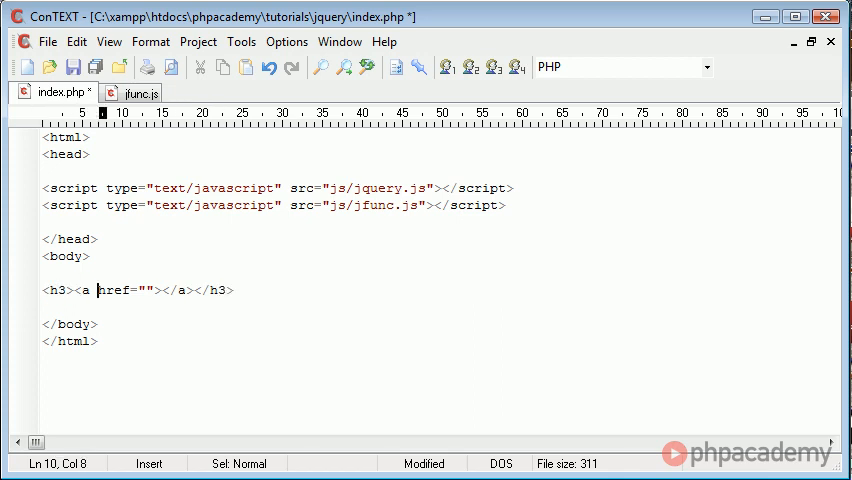
key("Right")
key("Right")
key("Right")
key("Right")
key("Right")
key("Right")
key("ctrl+s")
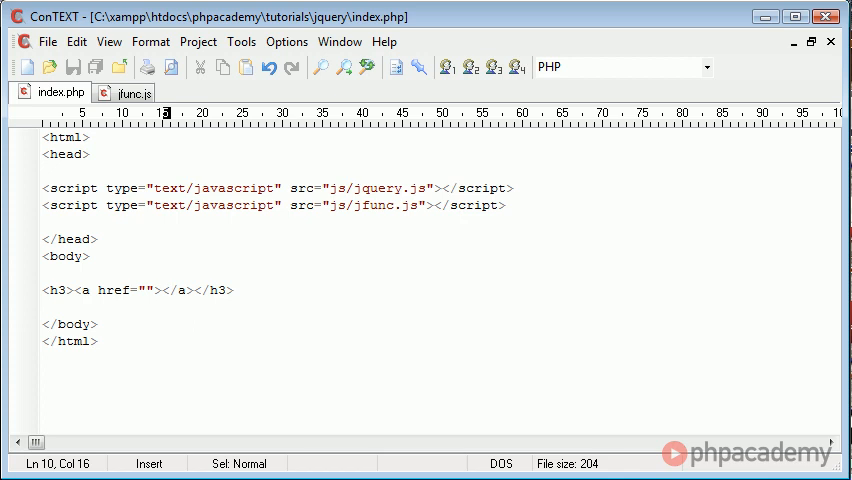
type("Ba")
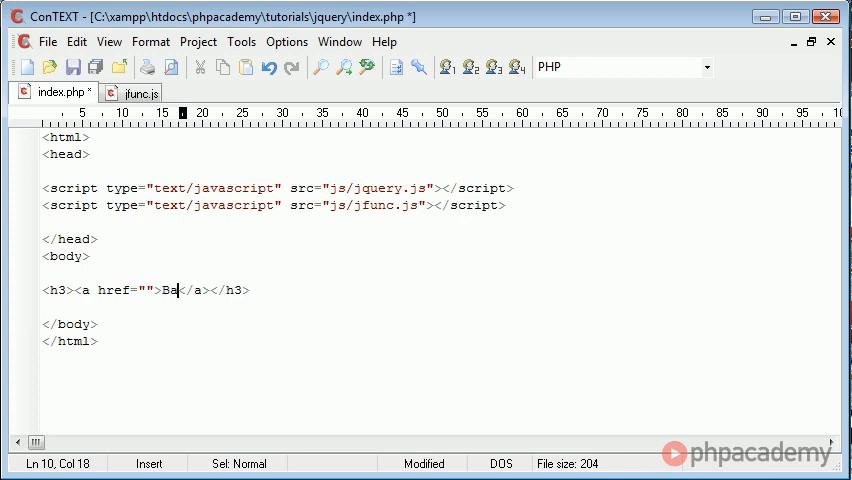
type("sic Info")
key("BackSpace")
key("BackSpace")
key("BackSpace")
key("BackSpace")
type("info")
key("ctrl+s")
key("Left")
key("Left")
key("Left")
key("BackSpace")
type("I")
key("ctrl+Left")
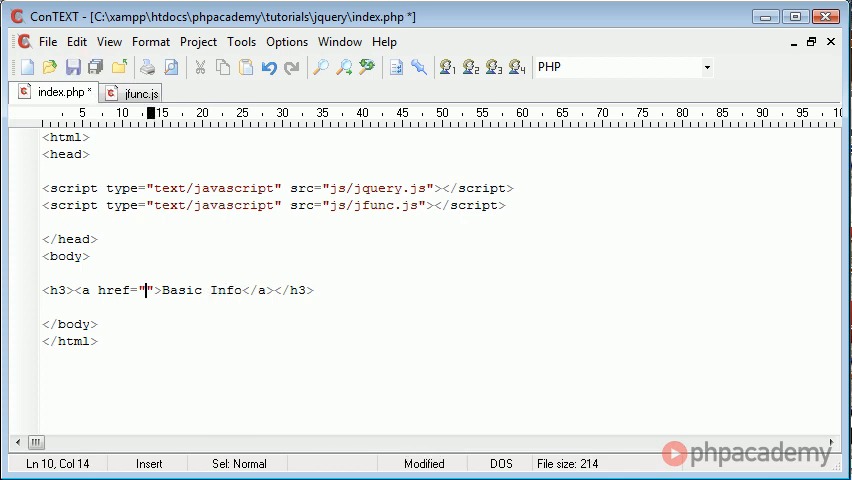
key("Left")
key("Left")
key("ctrl+s")
key("End")
key("Return")
key("Return")
type("<h3></h3>")
key("Left")
key("Left")
- Copy the link into a second h3 for Contact information, save, and reload the page in Chrome
key("Up")
key("Up")
key("shift+End")
key("shift+Left")
key("shift+Left")
key("shift+Left")
key("shift+Left")
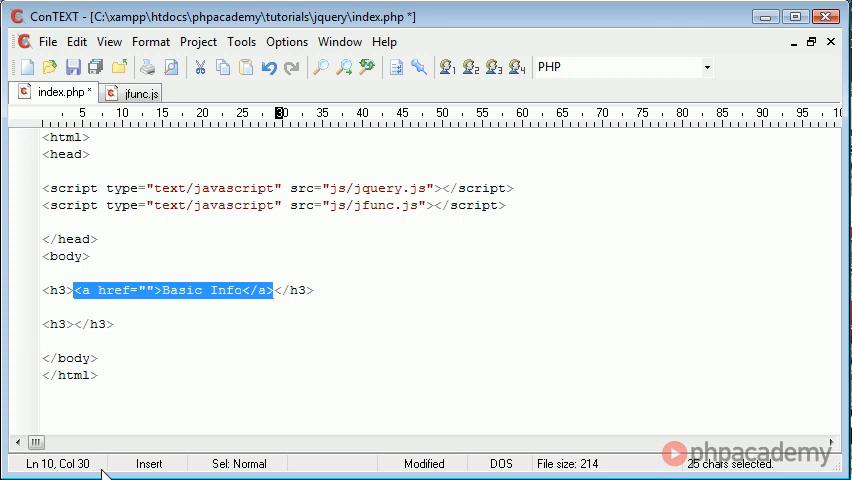
key("ctrl+c")
left_click(75, 324)
key("ctrl+v")
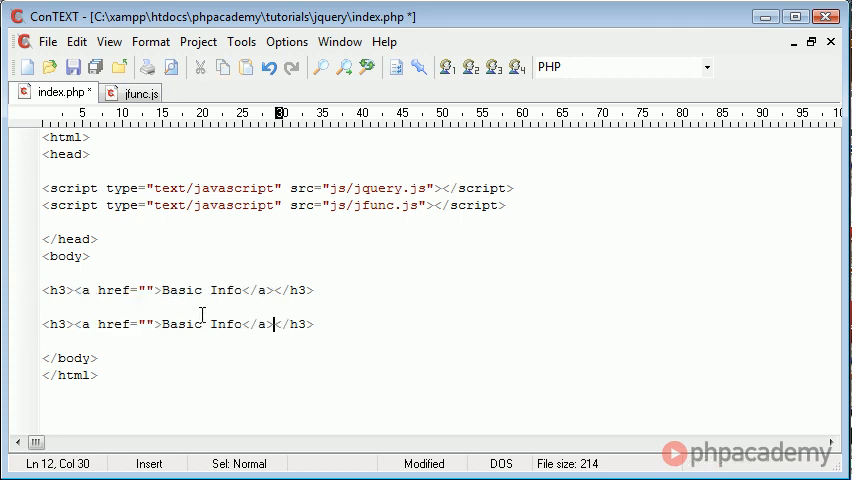
key("Left")
key("Left")
key("Left")
key("BackSpace")
key("BackSpace")
key("BackSpace")
key("BackSpace")
key("BackSpace")
key("BackSpace")
key("BackSpace")
key("BackSpace")
key("BackSpace")
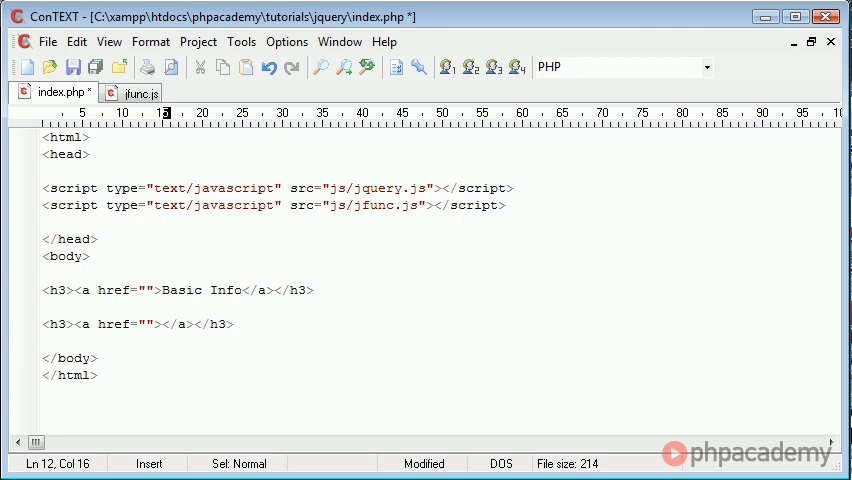
type("Contact information")
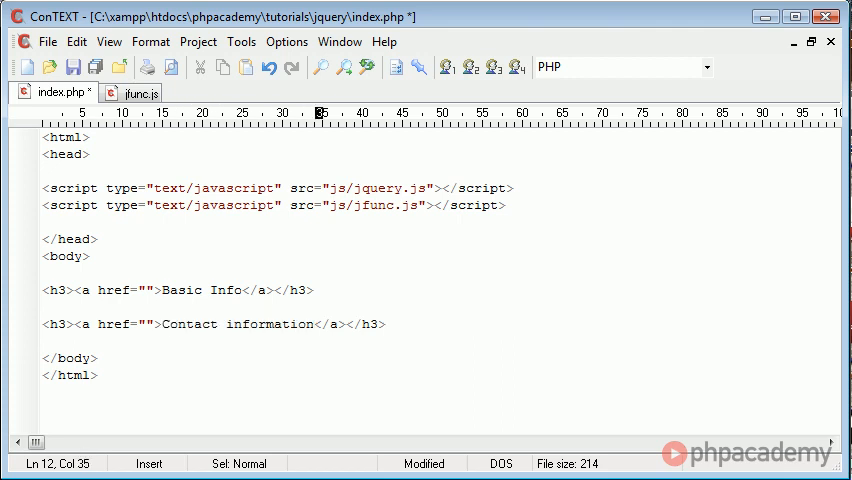
double_click(213, 291)
type("i")
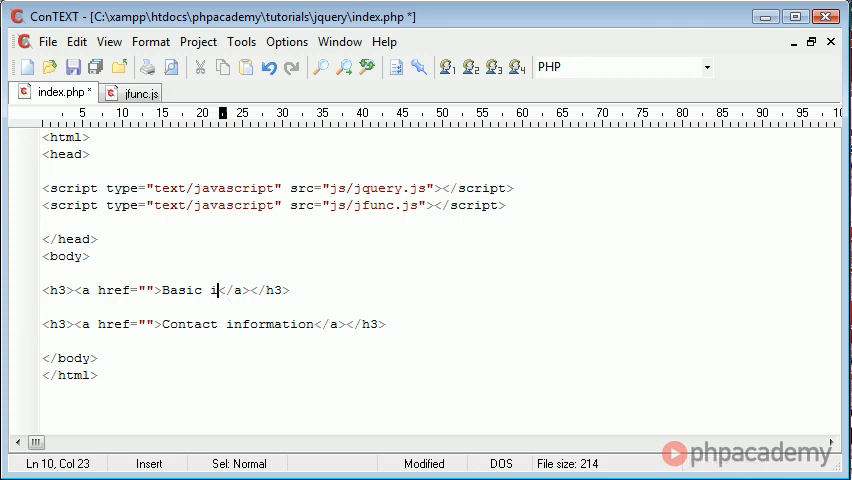
type("nfo")
key("ctrl+s")
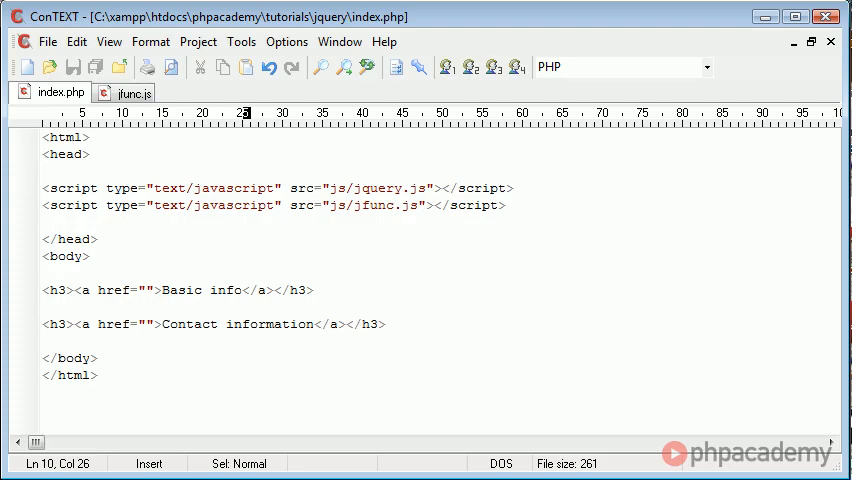
key("alt+Tab")
key("F5")
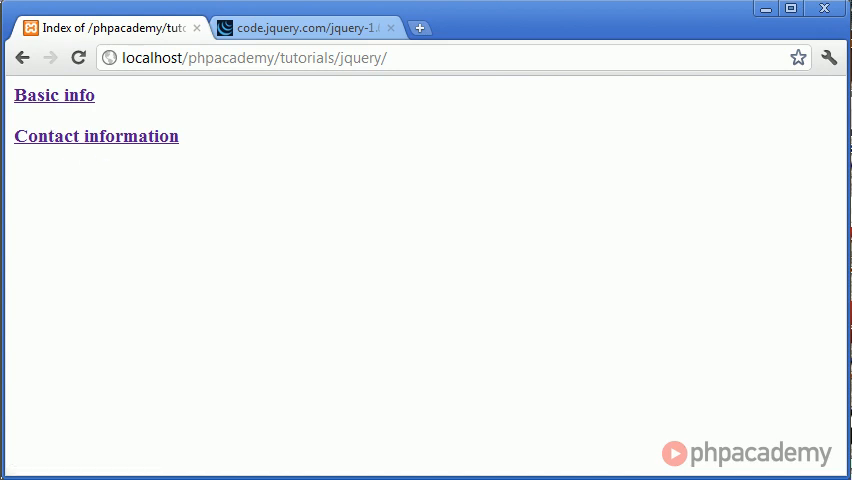
- Add an empty <div id="basic_info"></div> below the Basic info heading
key("alt+Tab")
key("End")
key("Return")
key("Return")
type("<div id")
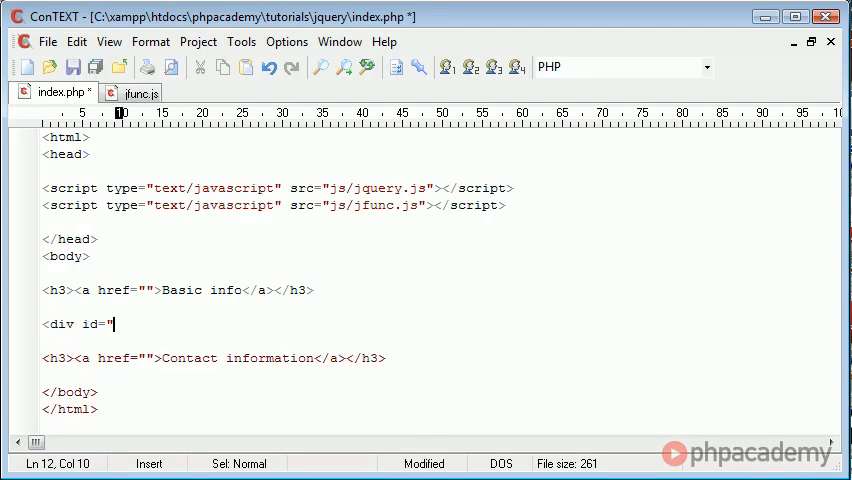
type("=\"\">")
key("Return")
key("Return")
type("</div>")
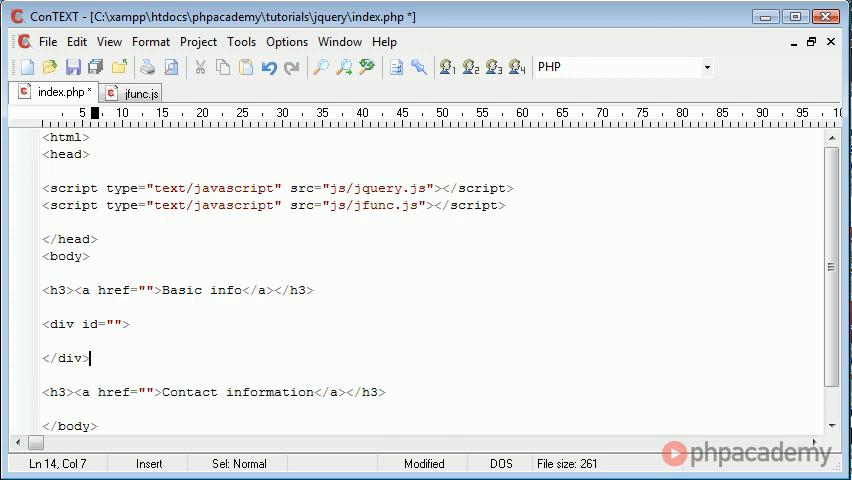
key("Up")
key("Up")
key("Right")
key("Right")
type("basic_info")
- Copy the div under Contact information, rename its id to contact_information, and save
key("shift+Down")
key("shift+Down")
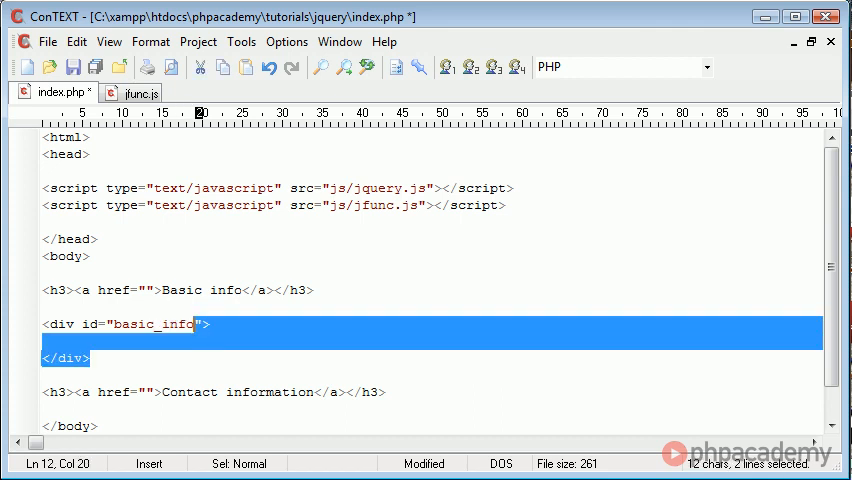
key("shift+Home")
key("ctrl+c")
key("Down")
key("Down")
key("Down")
key("Down")
key("Return")
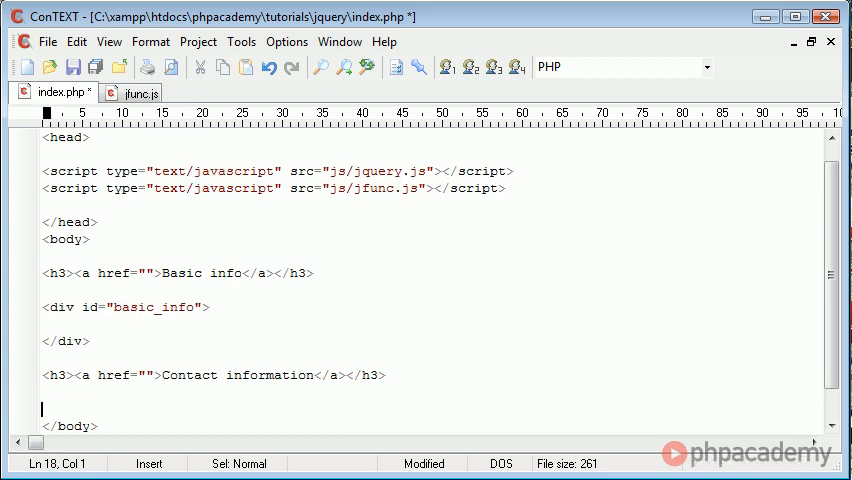
key("ctrl+v")
key("Up")
key("Up")
key("Up")
key("BackSpace")
key("BackSpace")
key("BackSpace")
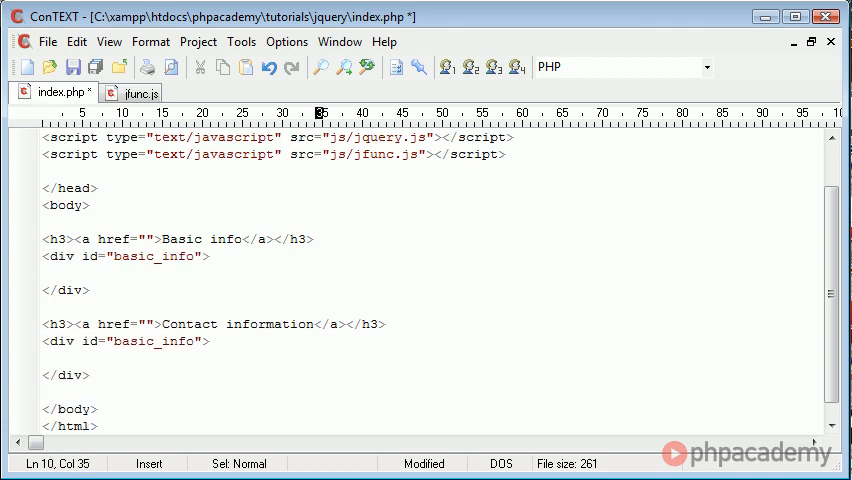
left_click(148, 342)
double_click(150, 342)
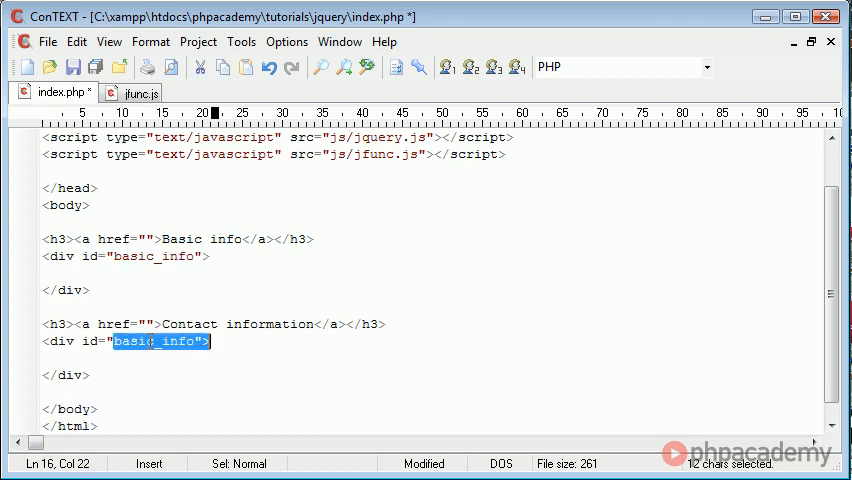
key("shift+Left")
key("shift+Left")
type("contact_information")
key("ctrl+s")
- Write the name and age lines inside the basic_info div and save
left_click(76, 272)
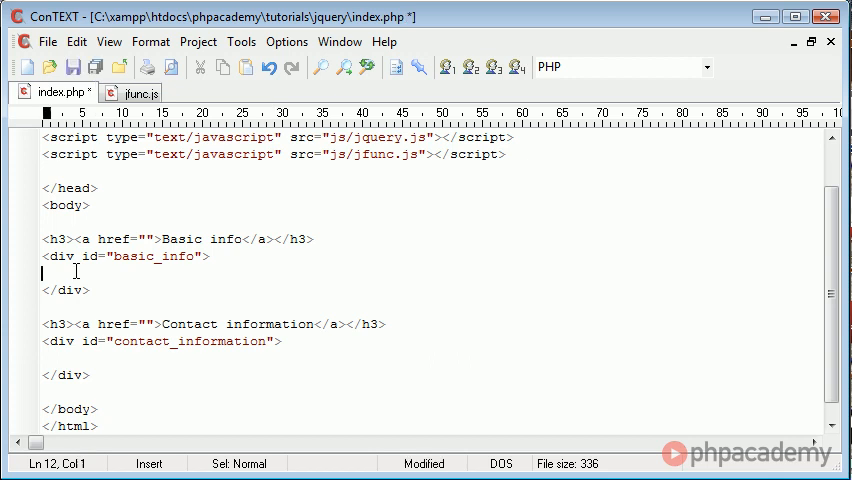
key("ctrl+s")
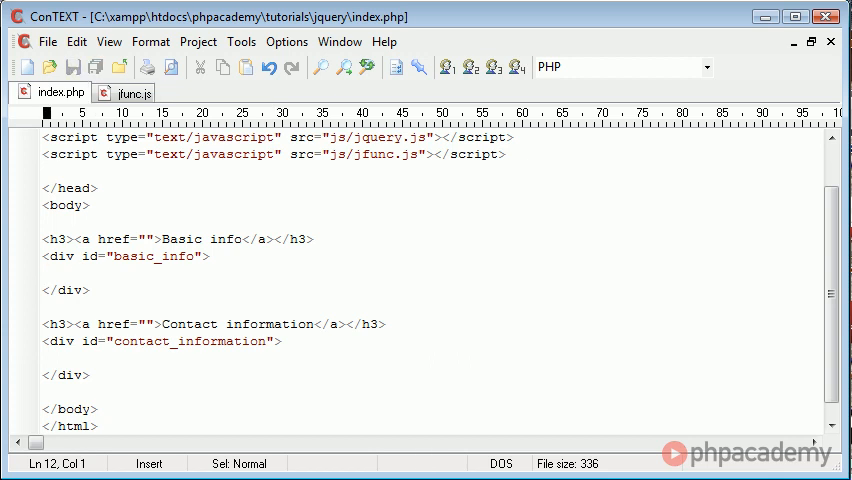
type("Name: Alex<br />")
key("Return")
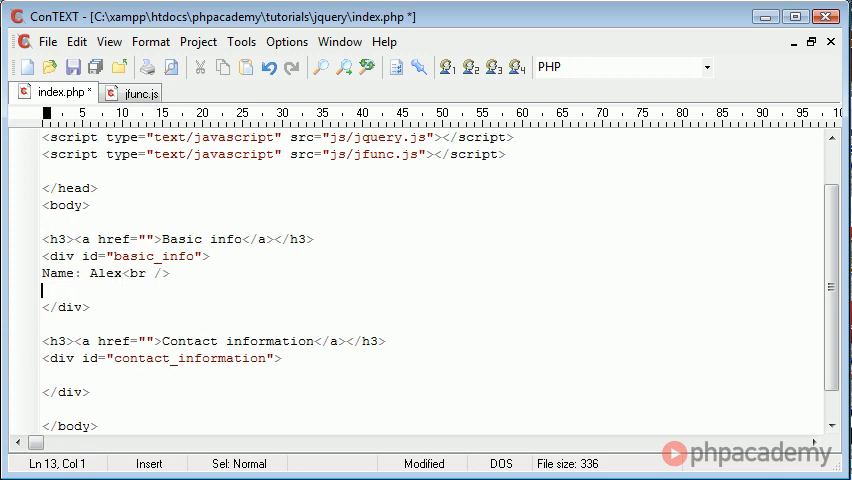
type("Age: 21")
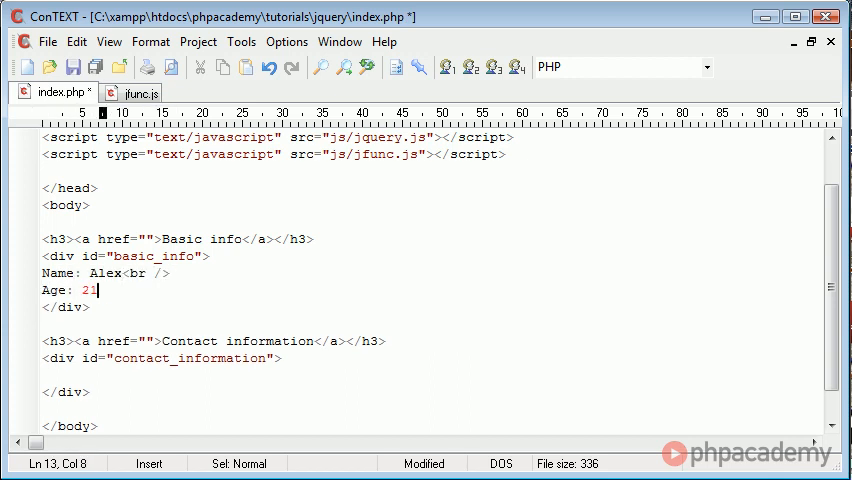
key("ctrl+s")
key("Down")
key("Down")
key("Down")
key("Down")
key("Down")
key("Home")
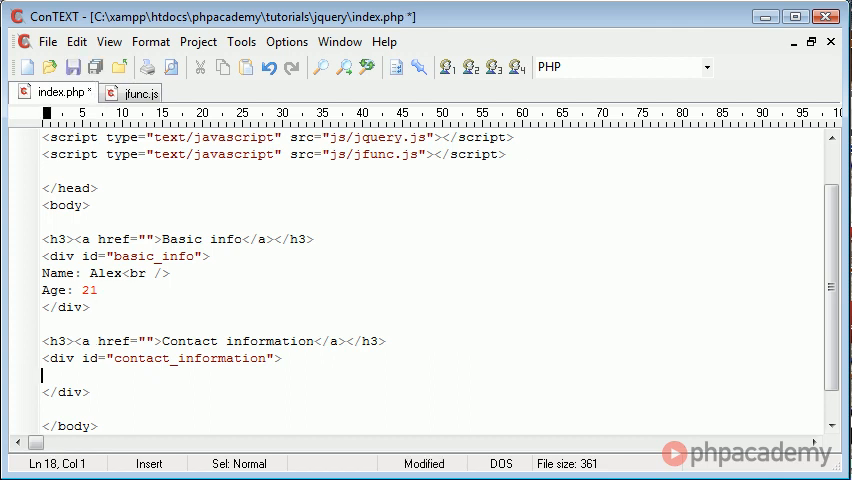
type("Telephine")
key("BackSpace")
key("BackSpace")
key("BackSpace")
type("one:12")
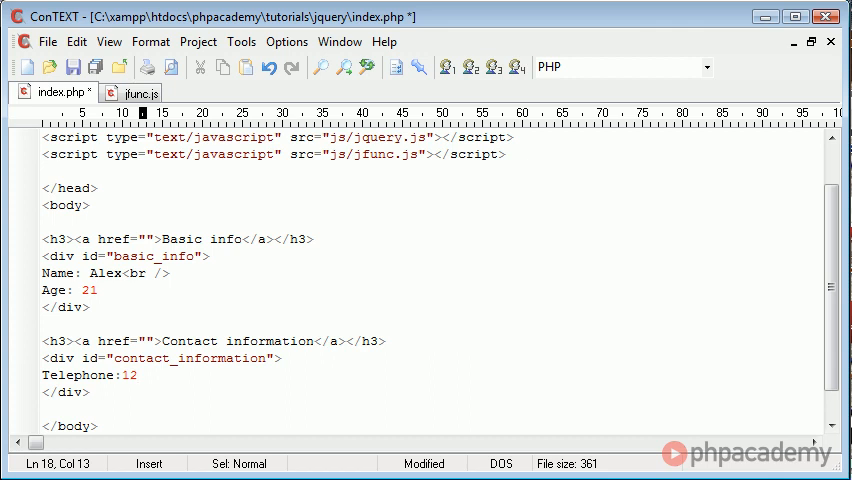
type("3456789")
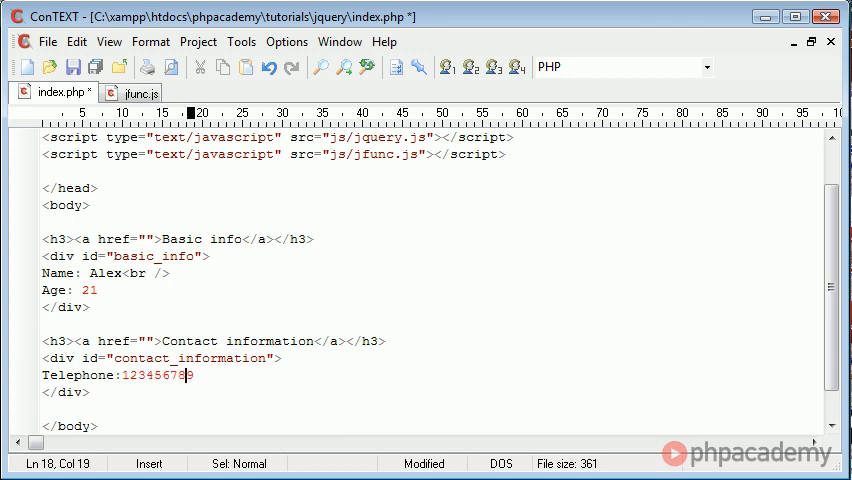
key("Left")
key("Left")
key("Left")
key("End")
type("<br />")
key("Return")
type("Emai")
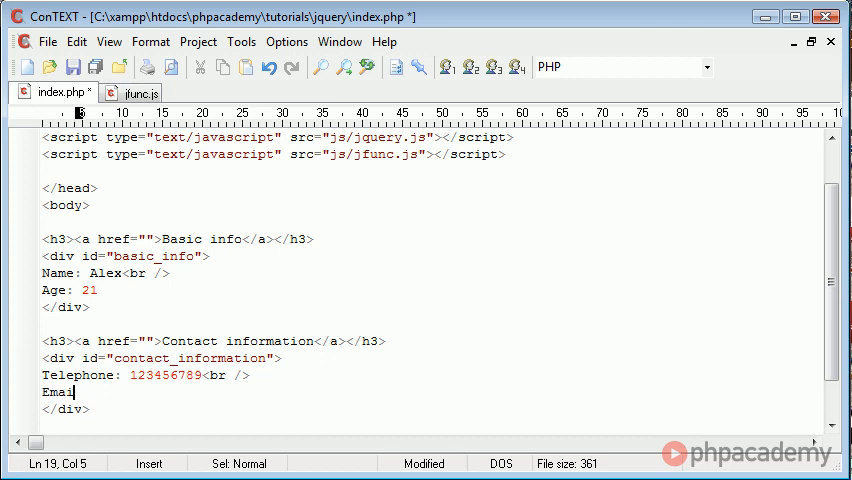
key("ctrl+s")
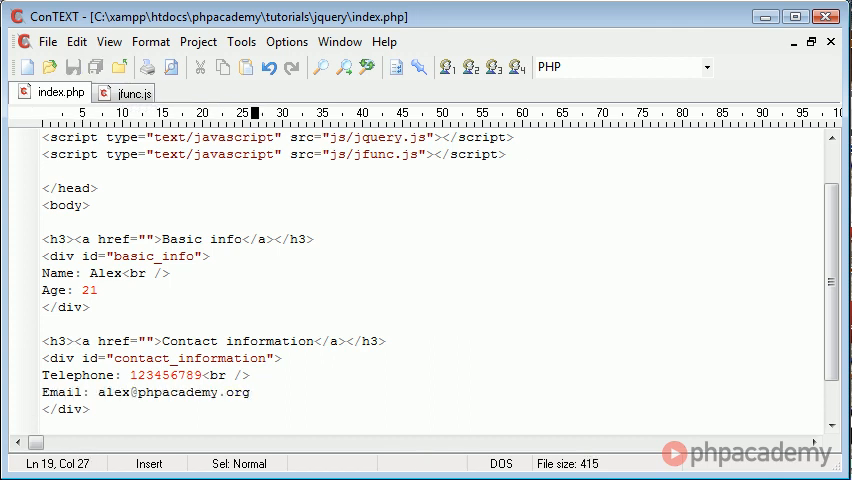
key("alt+Tab")
key("F5")
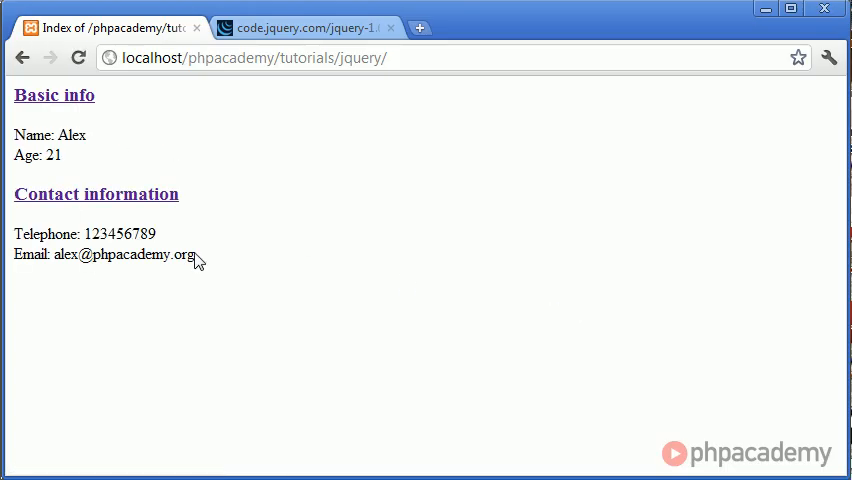
left_click(68, 96)
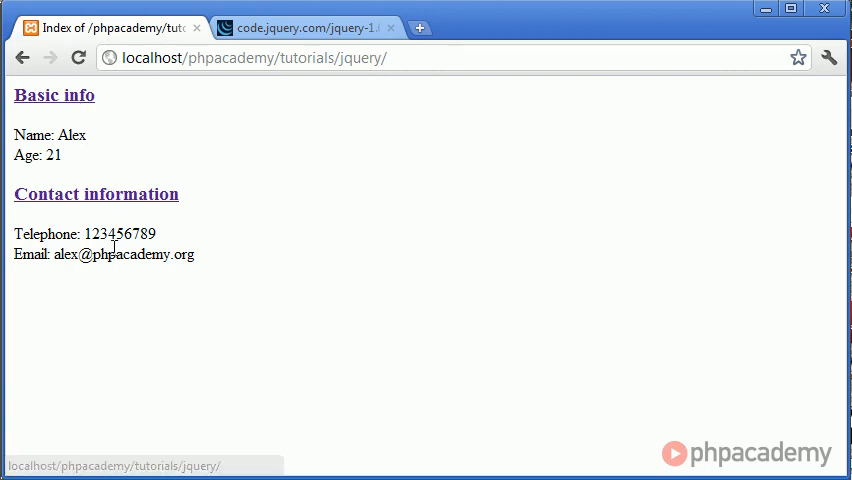
left_click(103, 197)
key("alt+Tab")
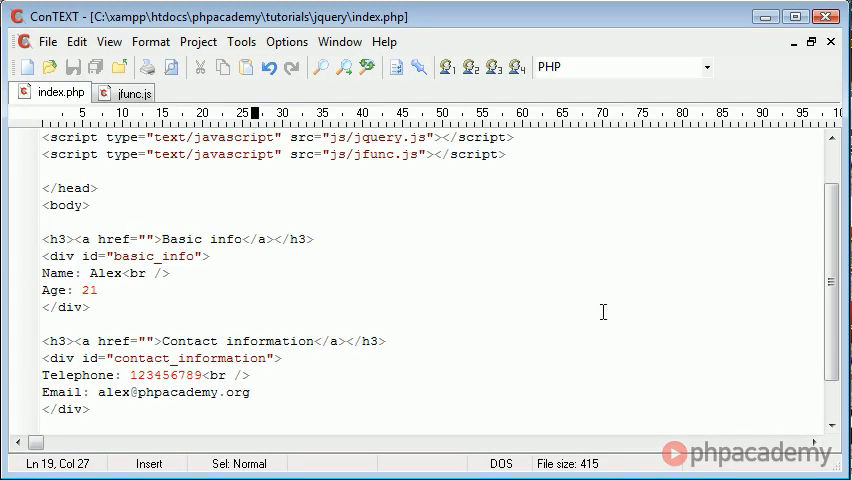
key("alt+Tab")
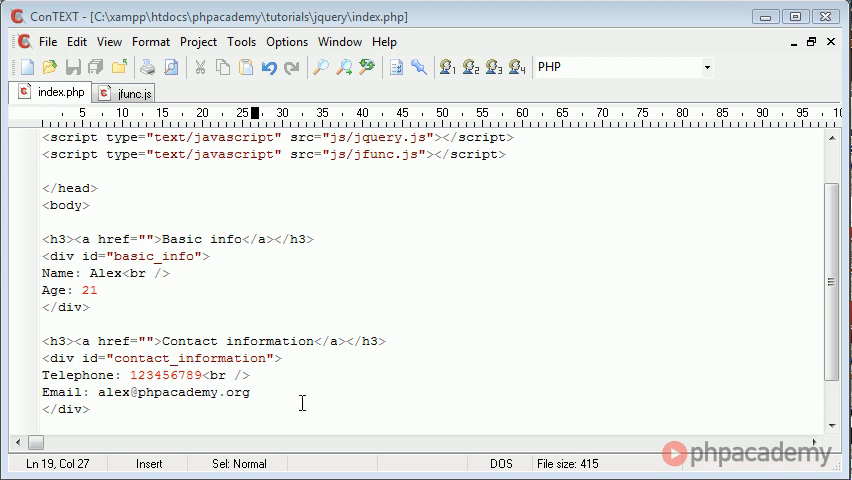
left_click(286, 357)
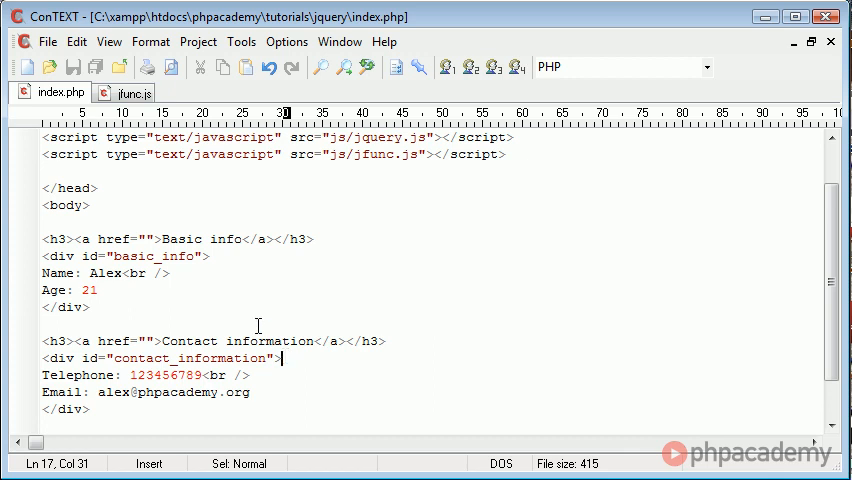
- Set both link hrefs to "#" and add an empty onclick attribute to the Basic info link, then save
left_click(146, 239)
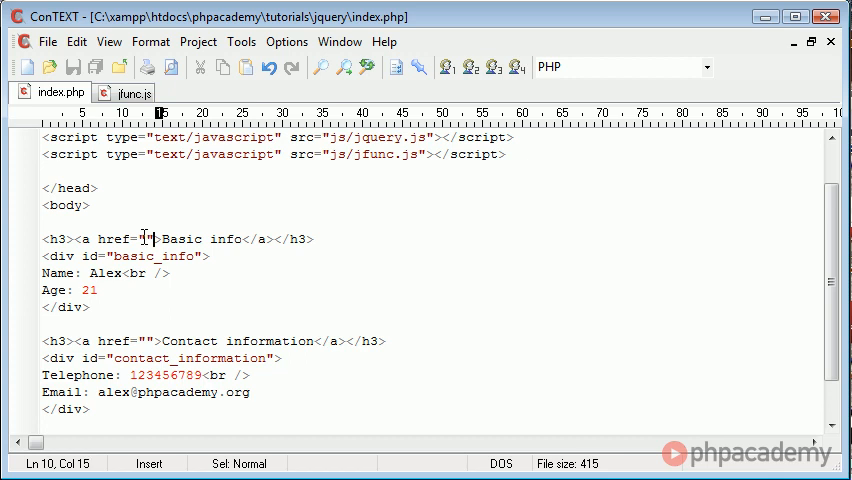
type("#")
left_click(144, 347)
type("#")
key("Up")
key("Up")
key("Up")
key("Up")
key("Up")
key("Up")
key("Right")
type("onclick=\"\"")
key("Left")
key("Right")
key("Left")
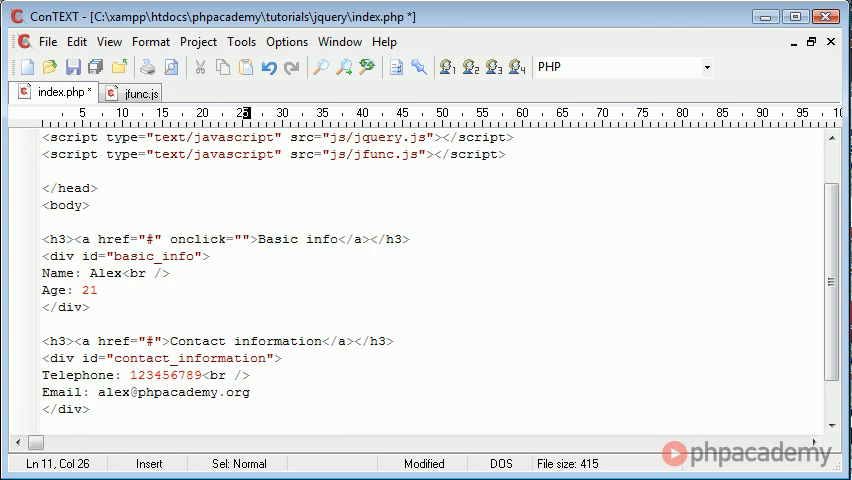
key("Up")
key("ctrl+s")
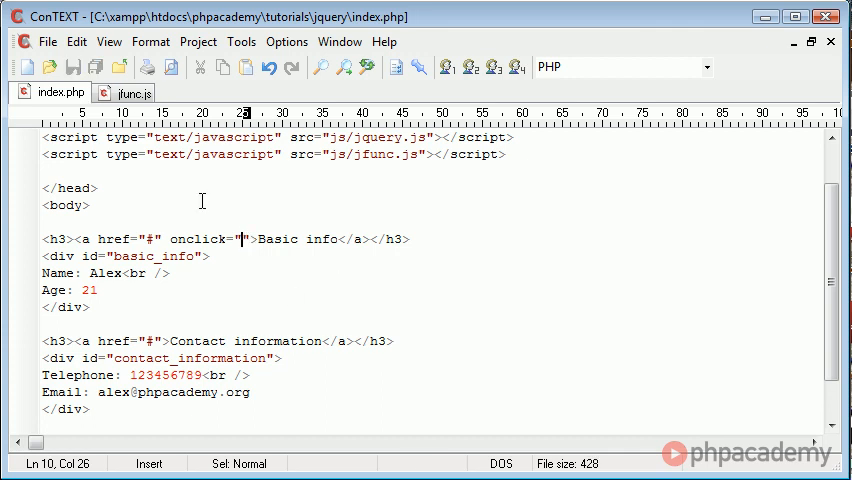
- Fill the Basic info onclick with toggle_element('#basic_info', 500); and save
left_click(125, 93)
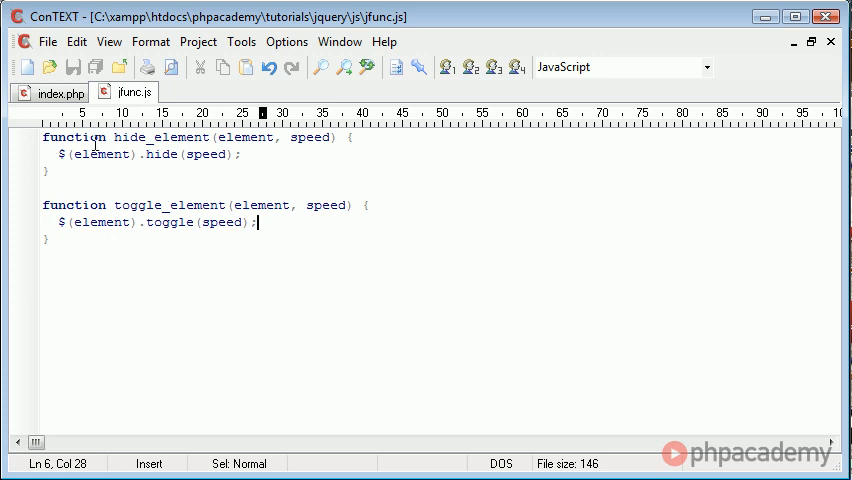
left_click(55, 93)
type("toggle\">Basic info")
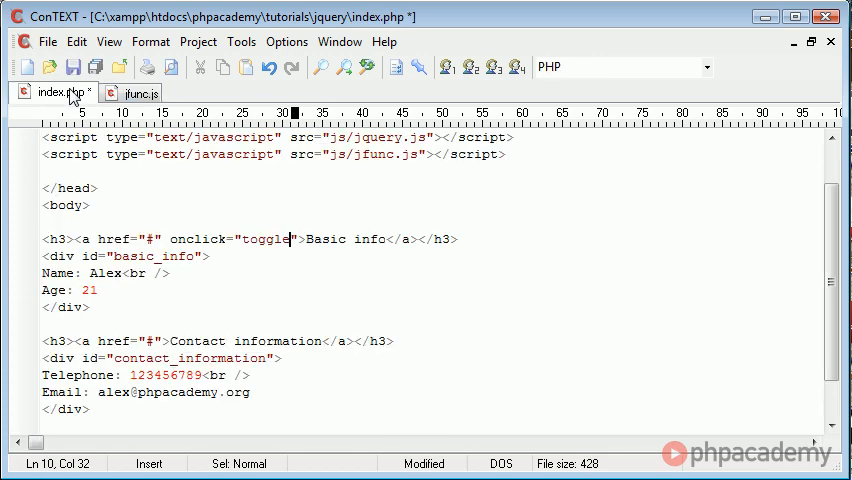
type("_element(")
key("ctrl+s")
key("Right")
type(";")
key("ctrl+s")
type("basic")
key("BackSpace")
key("BackSpace")
key("BackSpace")
key("BackSpace")
key("BackSpace")
type("'#basic_inf")
key("BackSpace")
key("BackSpace")
type("nfo")
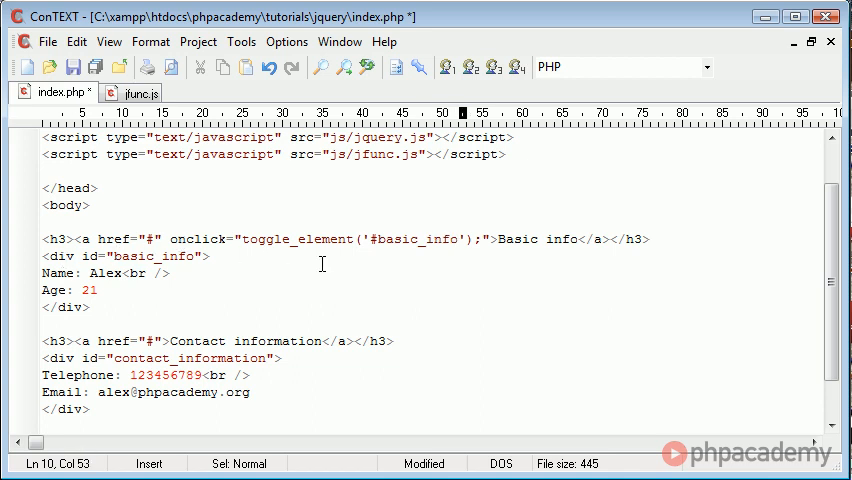
key("Right")
type(", ")
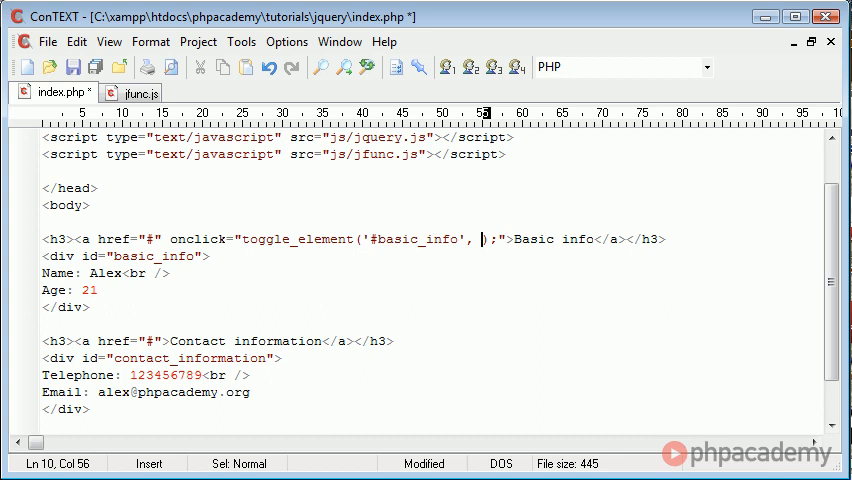
type("500")
key("ctrl+s")
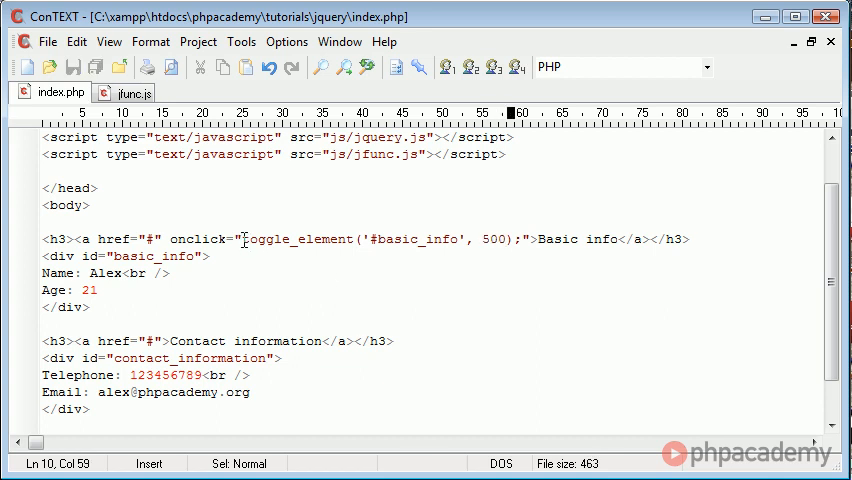
- Give the Contact information link onclick="toggle_element('#contact_information', 500)", save, and reload in Chrome
left_click(162, 341)
type("onclick=\"\"")
key("Left")
type("toggle_element('#")
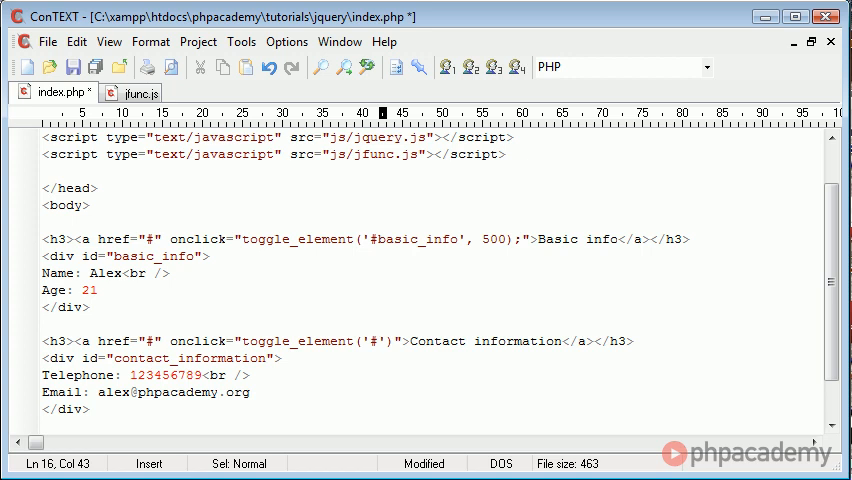
type("contact_information', 500)")
key("ctrl+s")
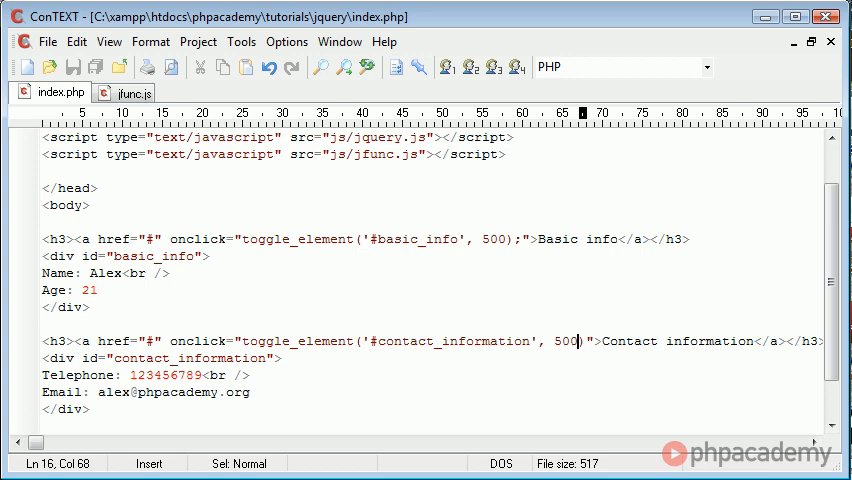
key("alt+Tab")
key("F5")
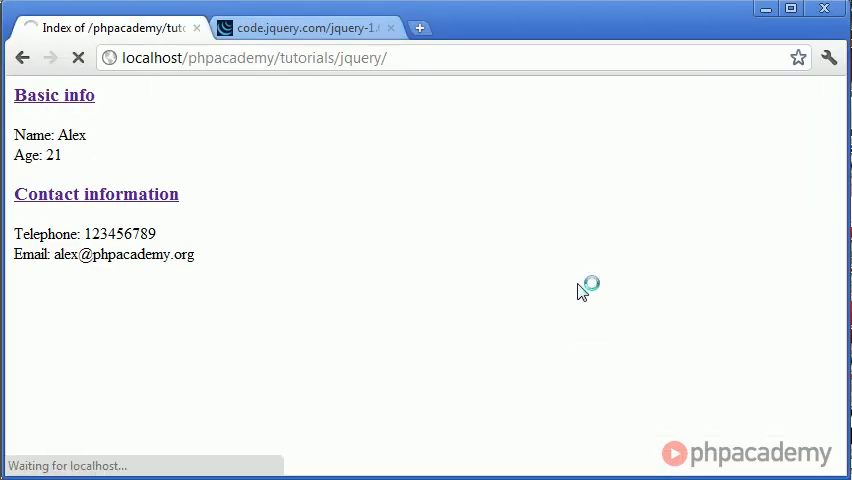
- Collapse and re-expand the Basic info and Contact information sections via their heading links
left_click(48, 103)
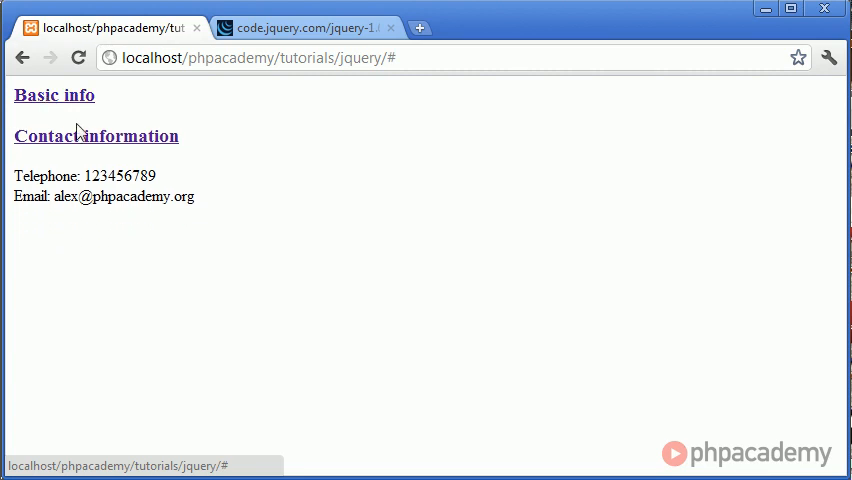
left_click(82, 140)
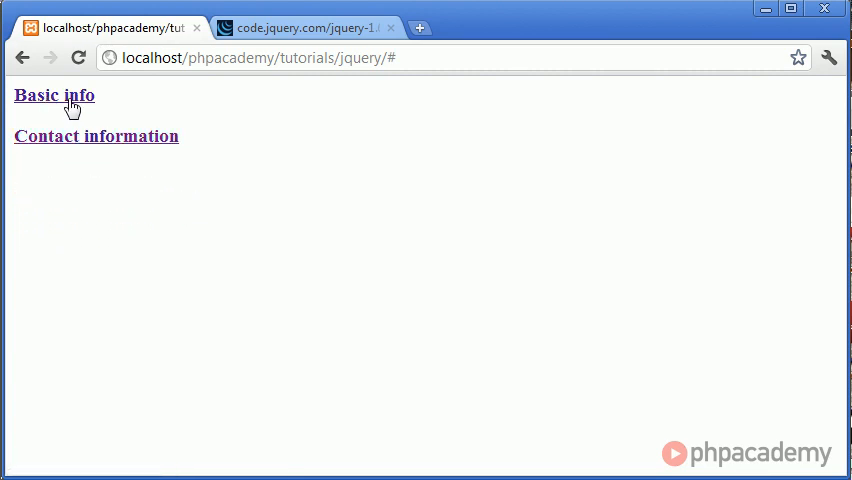
left_click(72, 100)
left_click(107, 194)
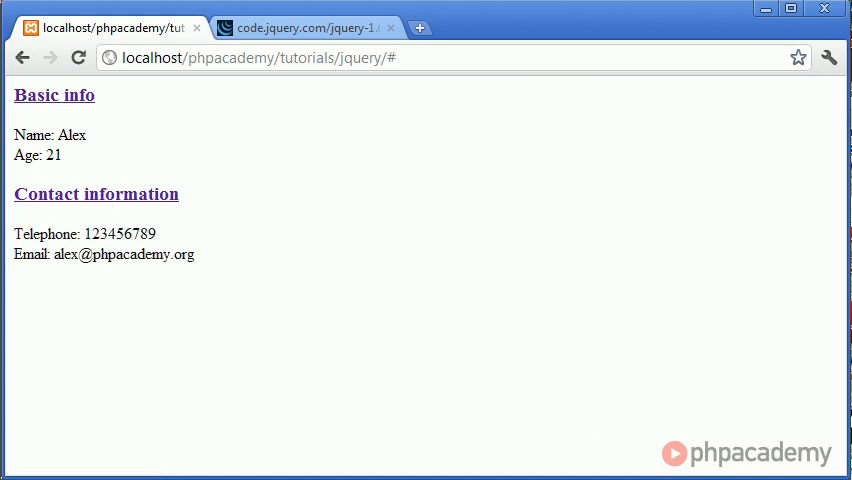
key("alt+Tab")
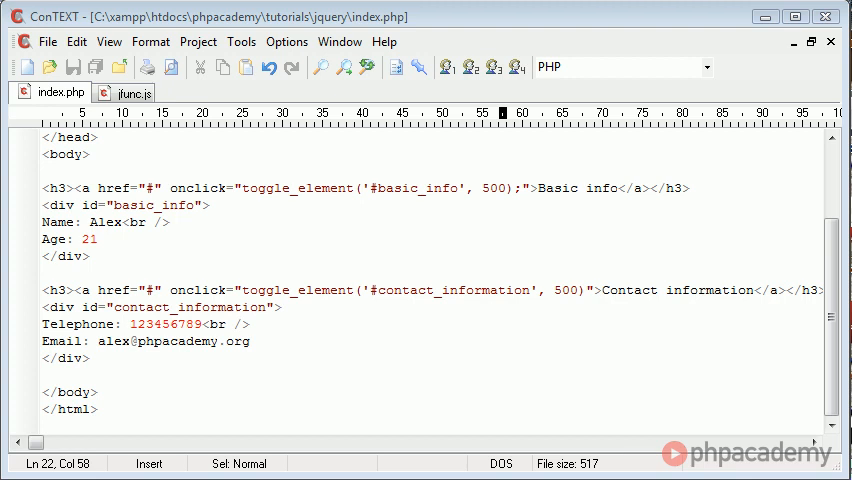
- Reload the page and collapse both the Basic info and Contact information sections
key("alt+Tab")
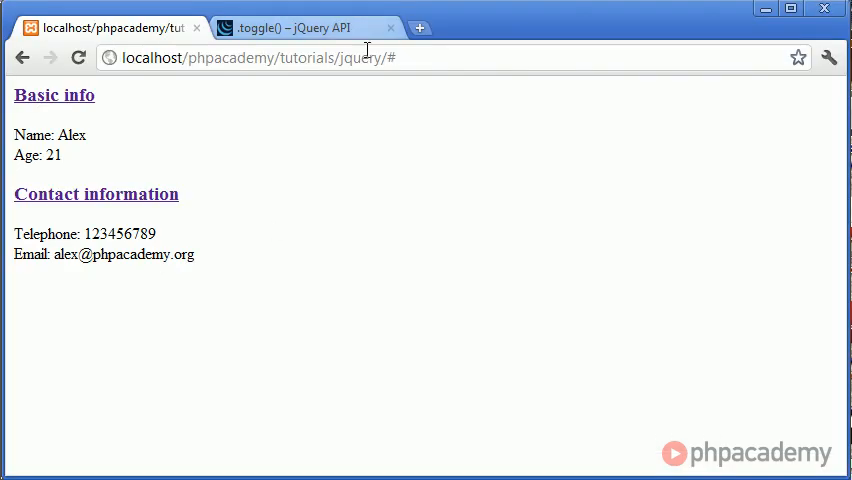
left_click(372, 57)
key("Return")
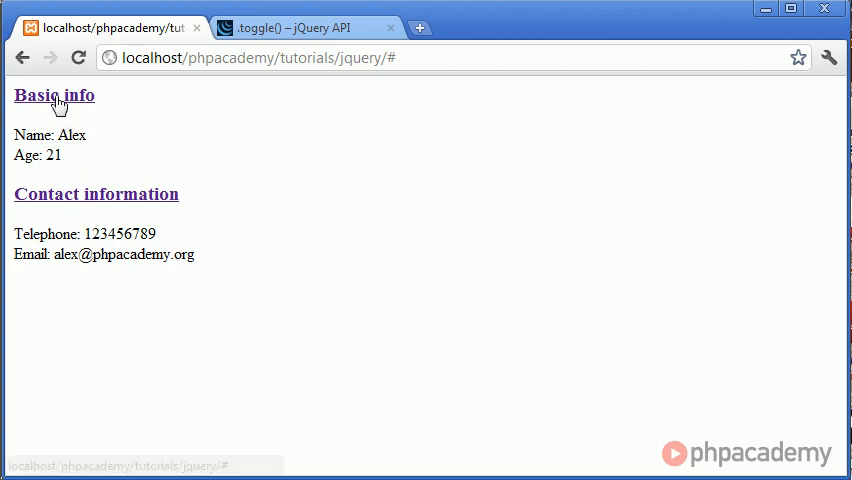
left_click(54, 95)
left_click(93, 140)
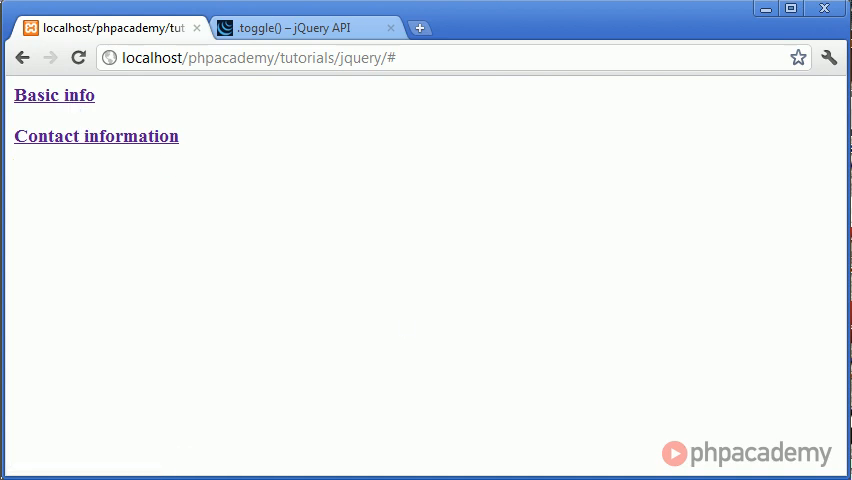
key("alt+Tab")
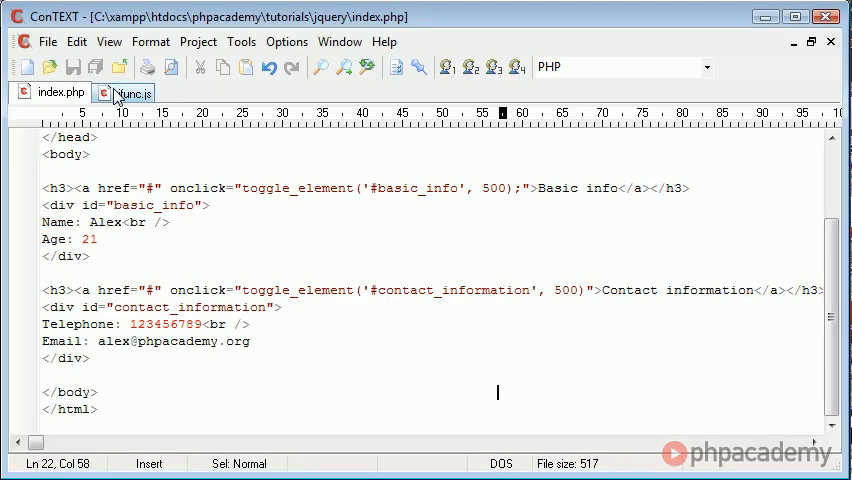
left_click(118, 93)
key("Return")
key("Return")
type("function ")
type("toggle_all() {")
key("Return")
key("Return")
type("}")
key("shift+Up")
key("shift+Up")
key("shift+Home")
key("Delete")
key("BackSpace")
key("BackSpace")
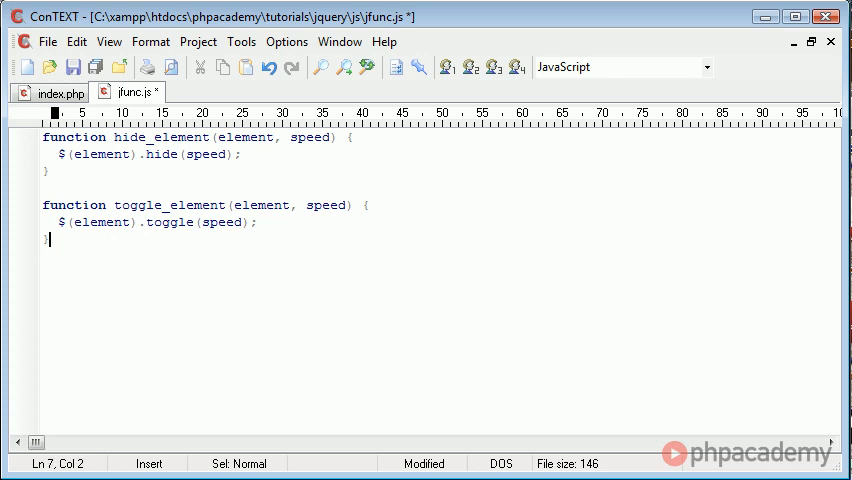
left_click(233, 200)
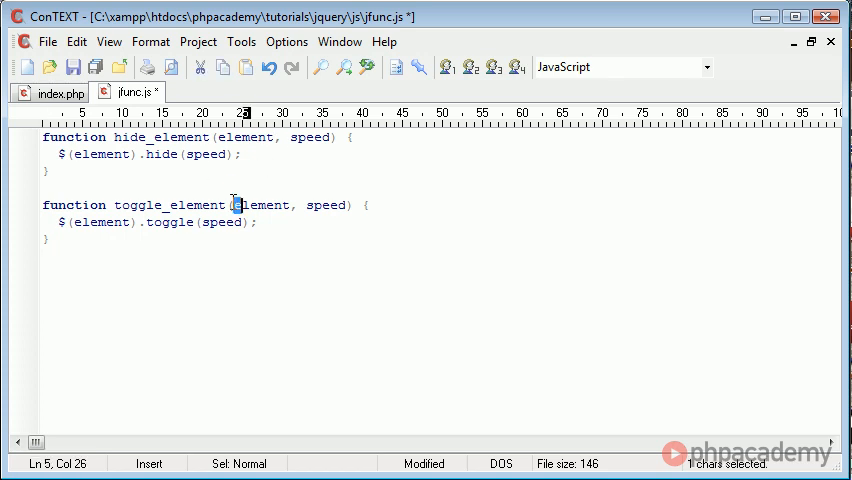
key("shift+Right")
key("shift+Right")
key("shift+Right")
key("shift+Right")
key("shift+Right")
key("shift+Right")
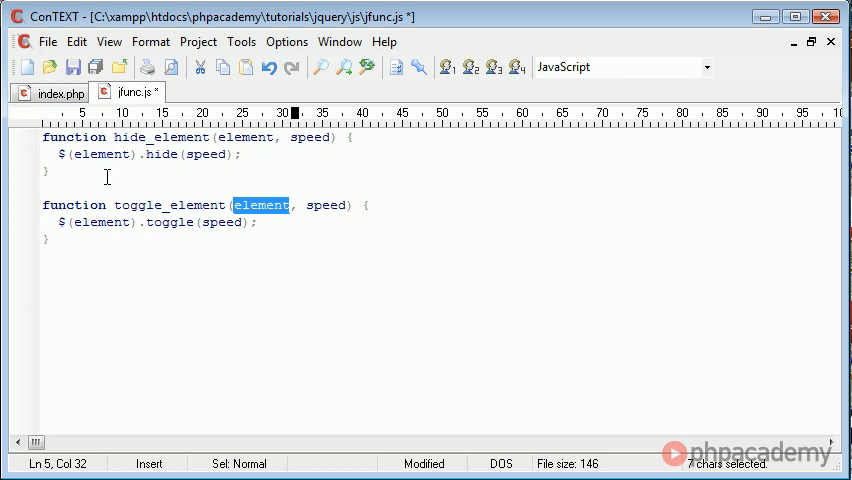
key("ctrl+s")
left_click(50, 93)
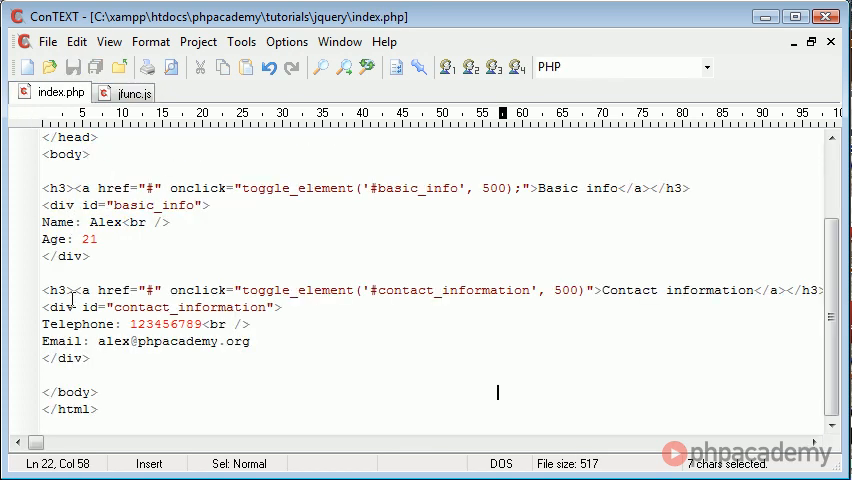
- Add a 'Toggle all' anchor with href="#" and an empty onclick below <body>, and save index.php
left_click(70, 181)
key("Return")
key("Up")
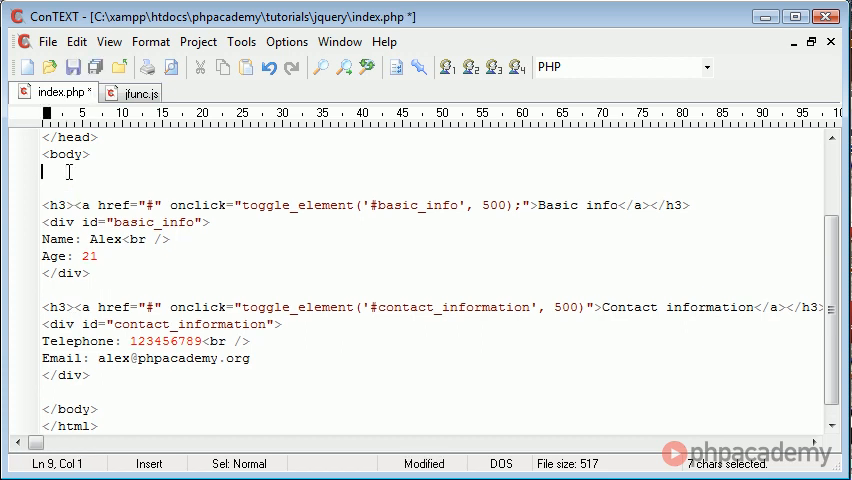
key("Return")
type("<a ref=")
key("BackSpace")
key("BackSpace")
key("BackSpace")
key("BackSpace")
type("ahref=\"\">")
key("Left")
key("Left")
key("Left")
key("BackSpace")
key("BackSpace")
type("h")
key("Right")
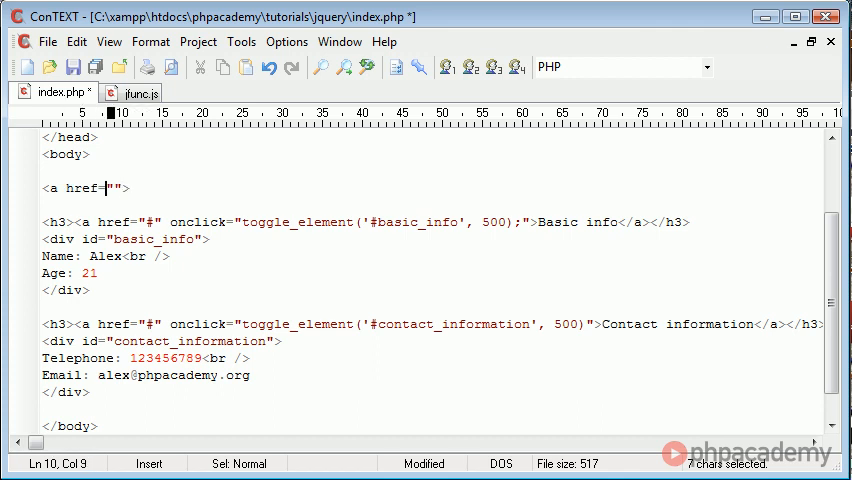
key("Right")
key("Right")
key("Right")
type("#")
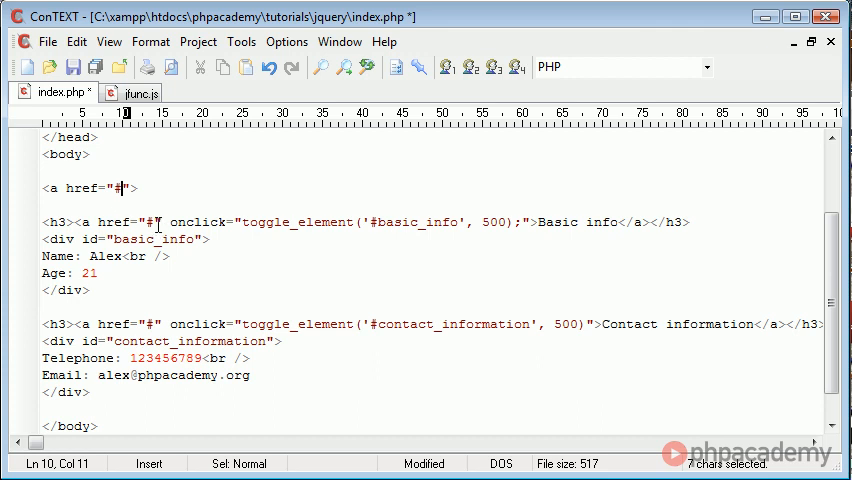
key("Right")
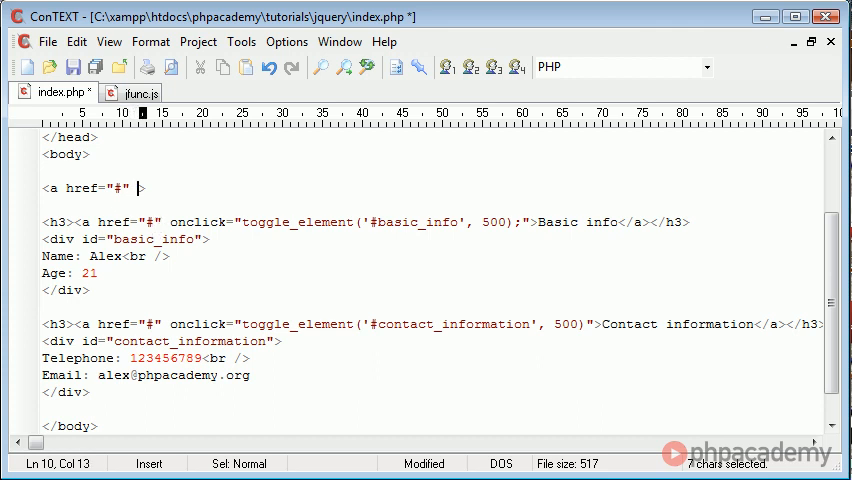
type("onclck")
key("BackSpace")
key("BackSpace")
type("ick=\"\"")
key("Right")
type("</a>")
key("Left")
key("Left")
key("Left")
type("Toggle all")
key("ctrl+s")
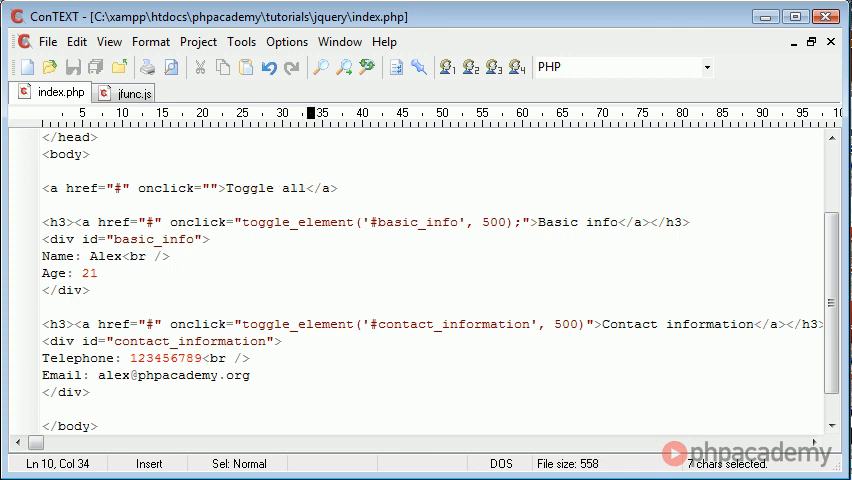
- Fill the onclick with toggle_element('div', 500), settling on the plain div selector, and save
left_click(209, 188)
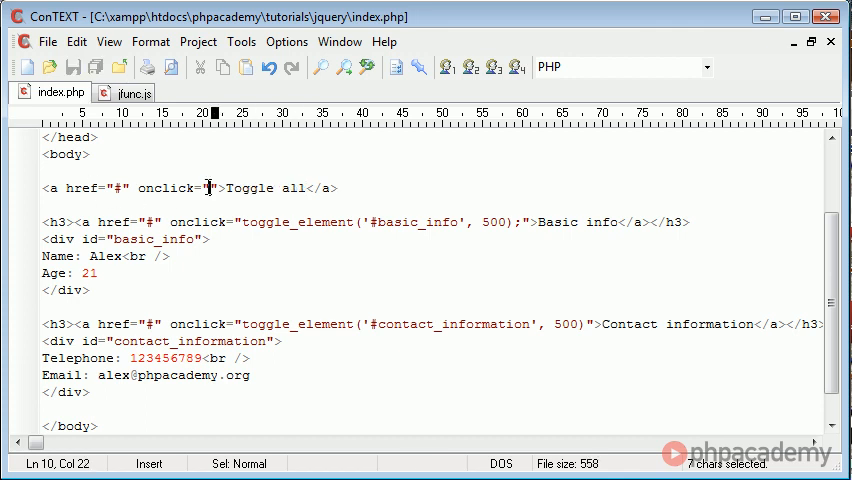
type("toggle_element()")
key("Left")
type("'', 500")
key("ctrl+shift+Left")
key("Left")
key("Left")
key("Left")
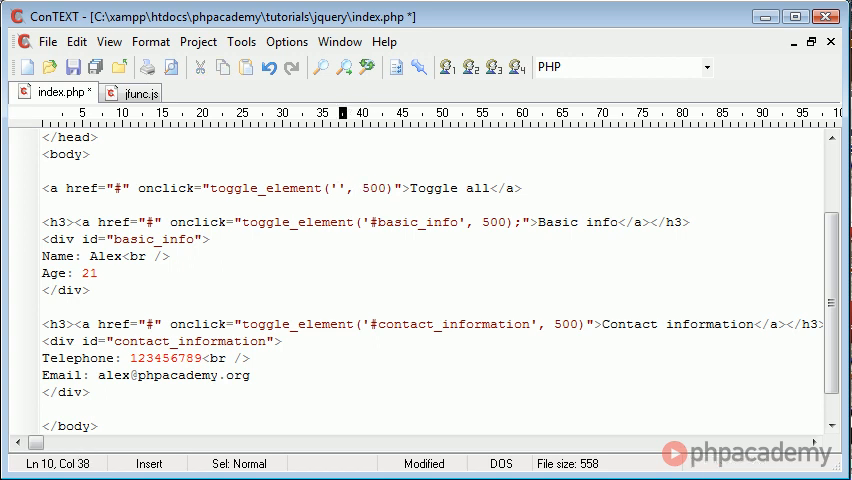
type("#")
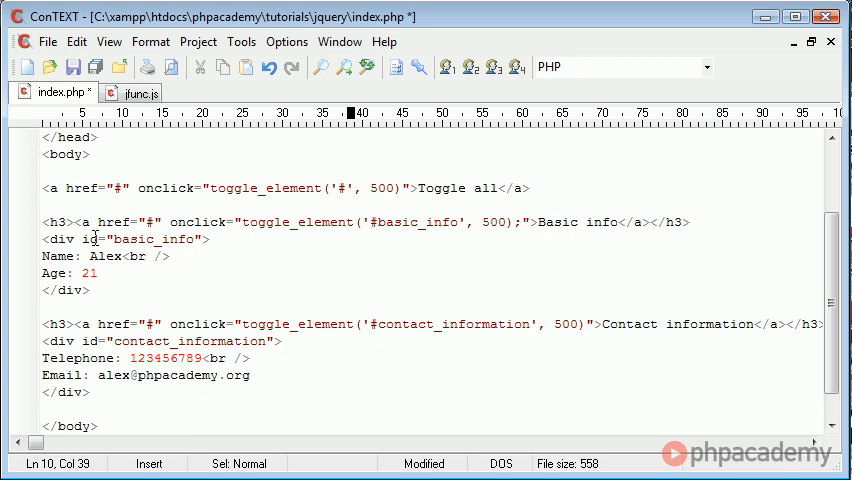
key("BackSpace")
type("div")
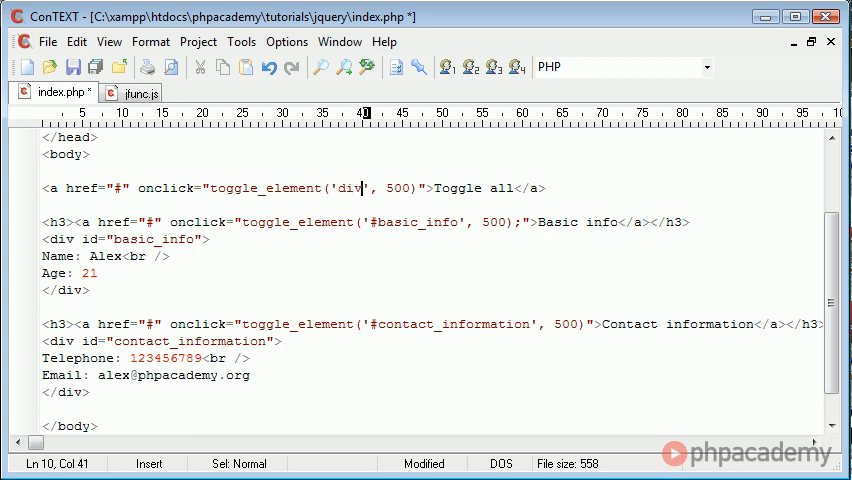
key("ctrl+s")
key("shift+Left")
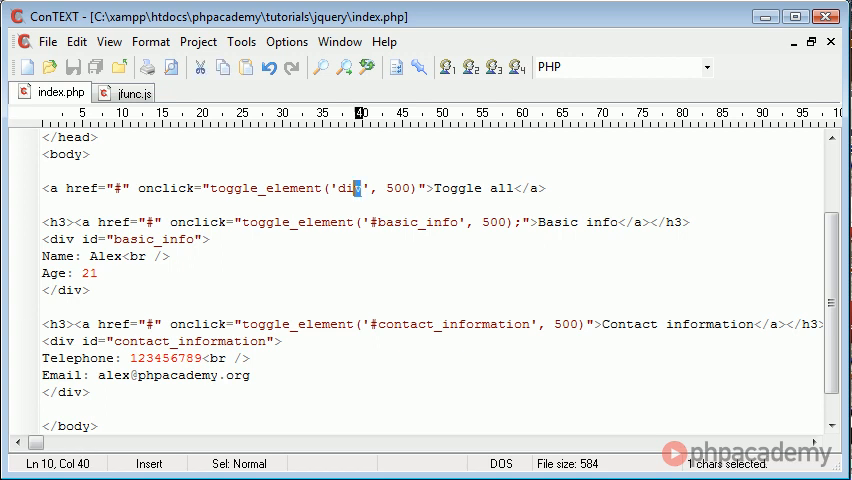
key("shift+Left")
key("shift+Left")
type("p")
key("BackSpace")
type("a")
key("BackSpace")
type("div")
key("ctrl+s")
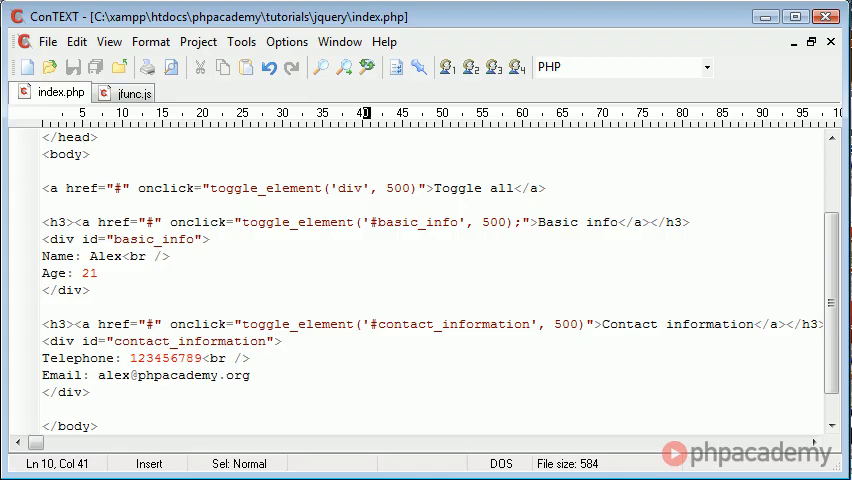
- Reload the page in Chrome and toggle the Basic info and Contact information sections individually
key("alt+Tab")
key("F5")
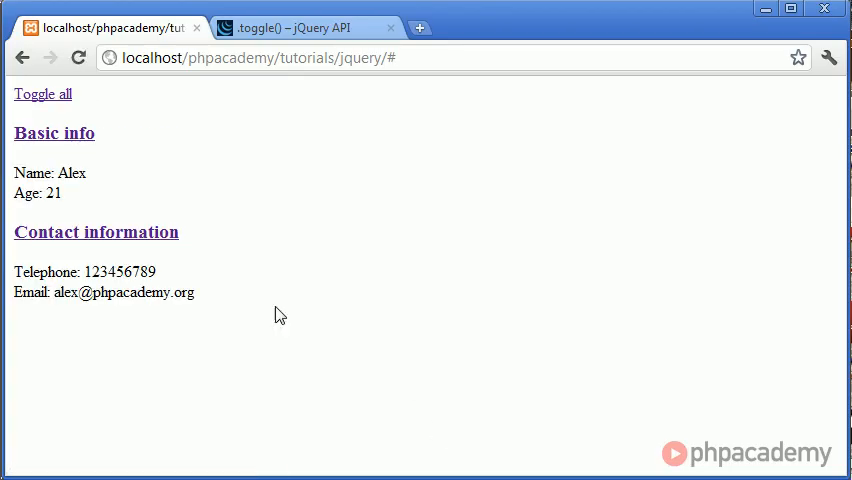
left_click(76, 136)
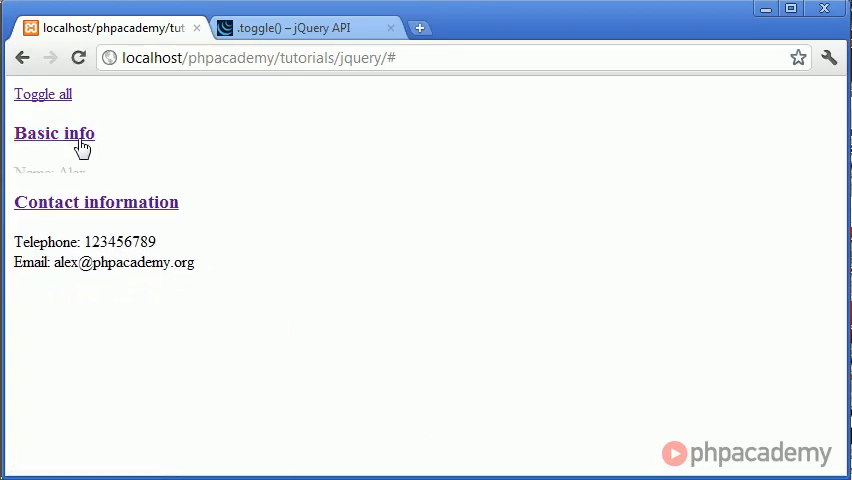
left_click(122, 232)
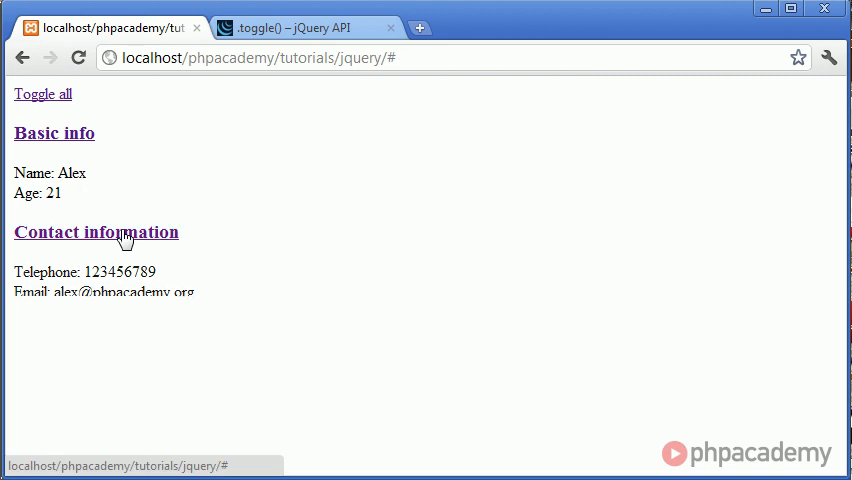
left_click(70, 143)
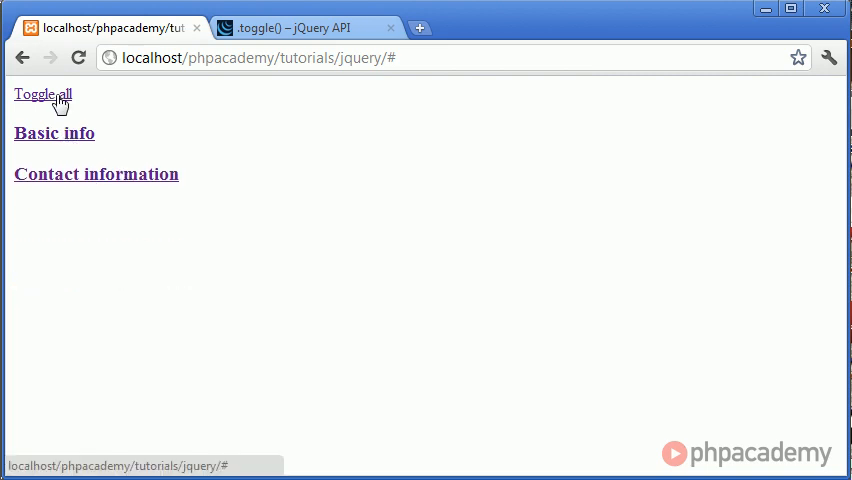
- Use the Toggle all link to show, hide and show both info sections together
left_click(58, 96)
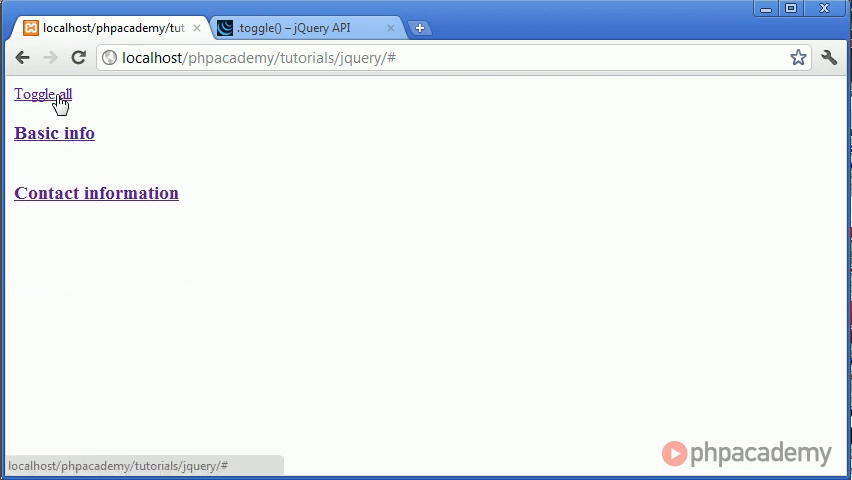
left_click(58, 96)
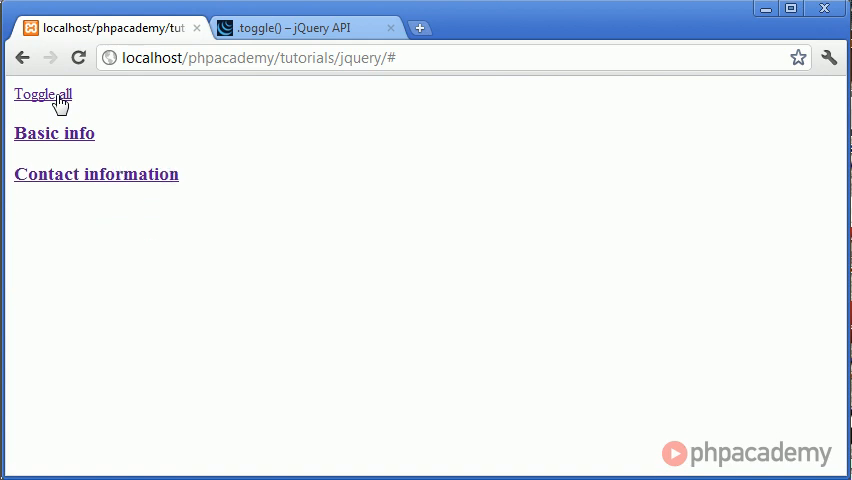
left_click(58, 96)
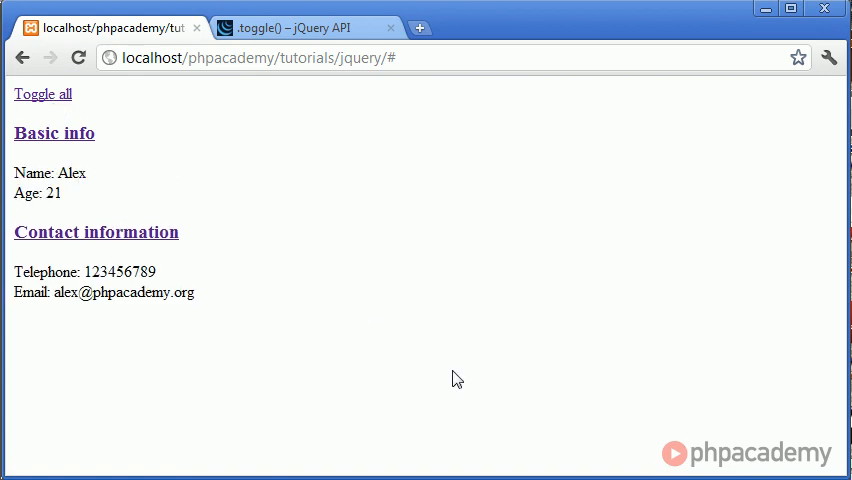